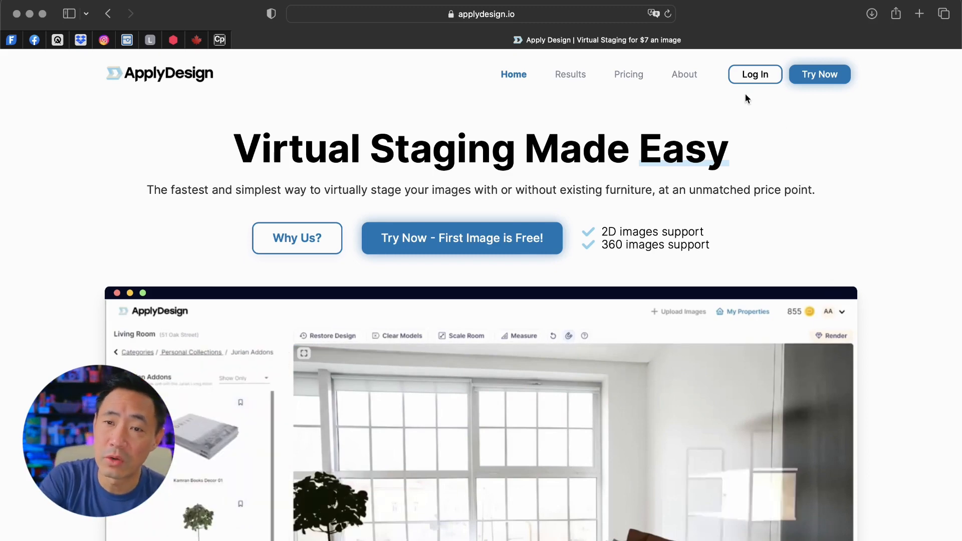
Log in to ApplyDesign with an existing Google account.
click(752, 77)
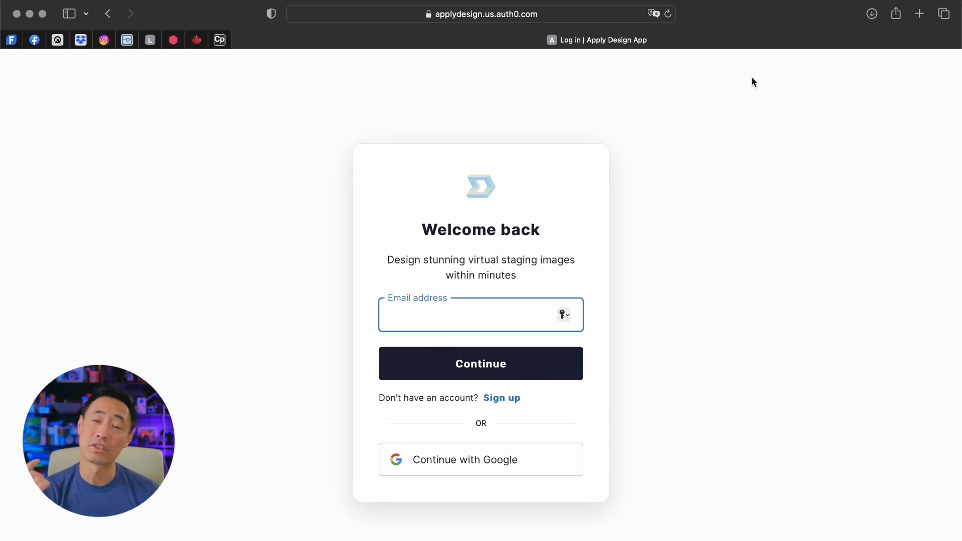
click(465, 466)
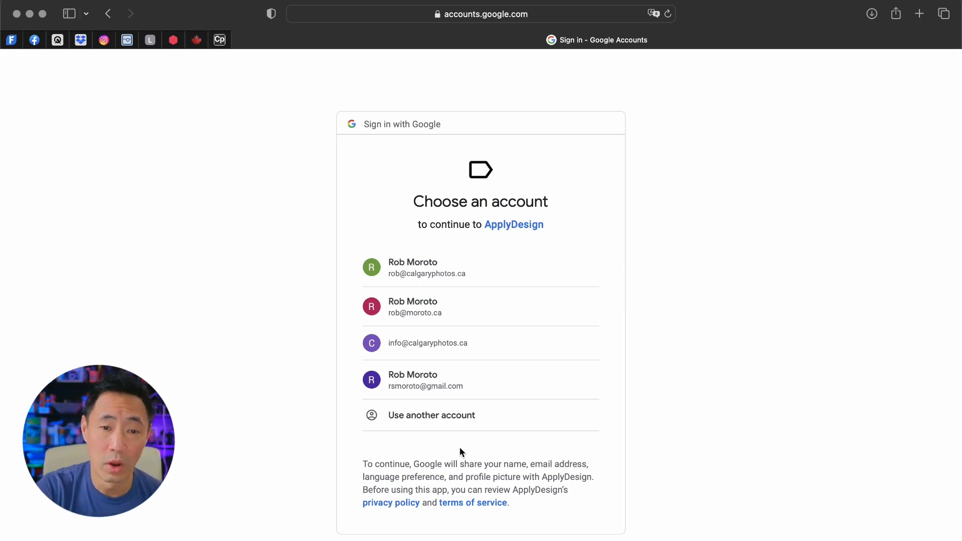
click(418, 303)
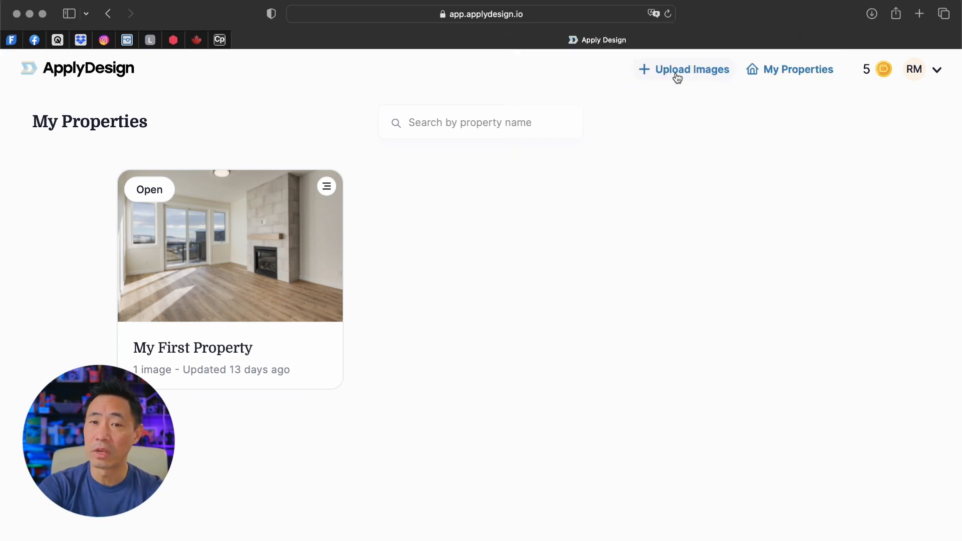
click(223, 321)
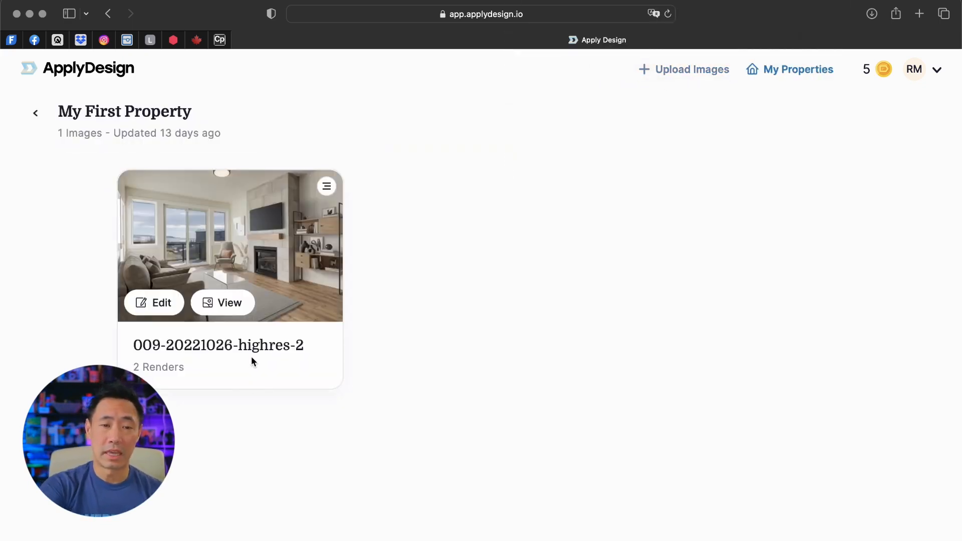
click(251, 359)
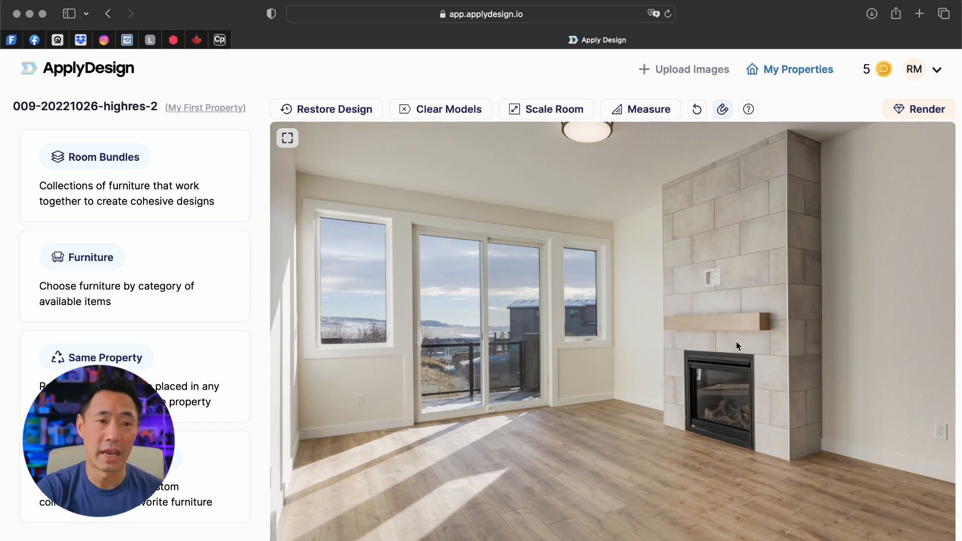
Browse the living room bundles and open the Ludwig bundle with the dark grey sofa and patterned rug.
click(116, 160)
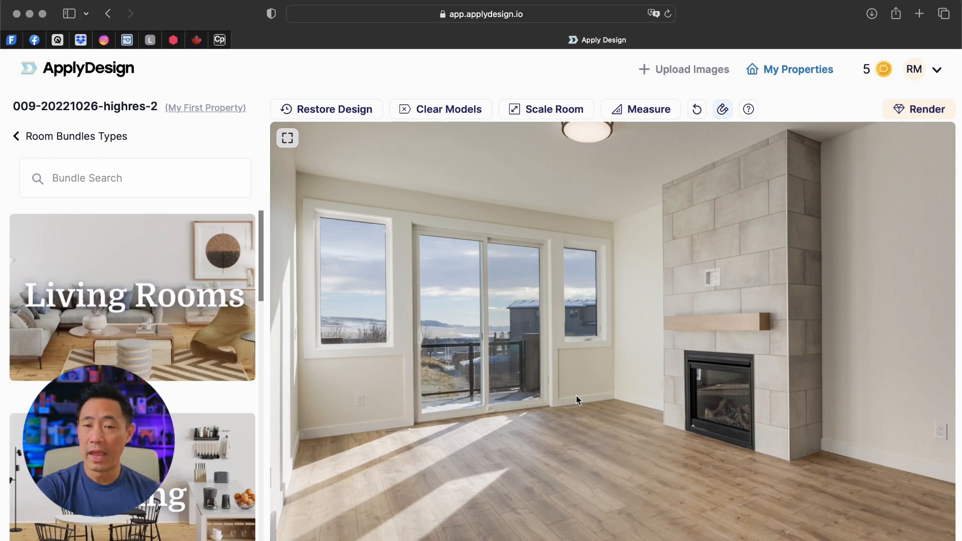
scroll(203, 341, down, 5)
scroll(203, 342, up, 5)
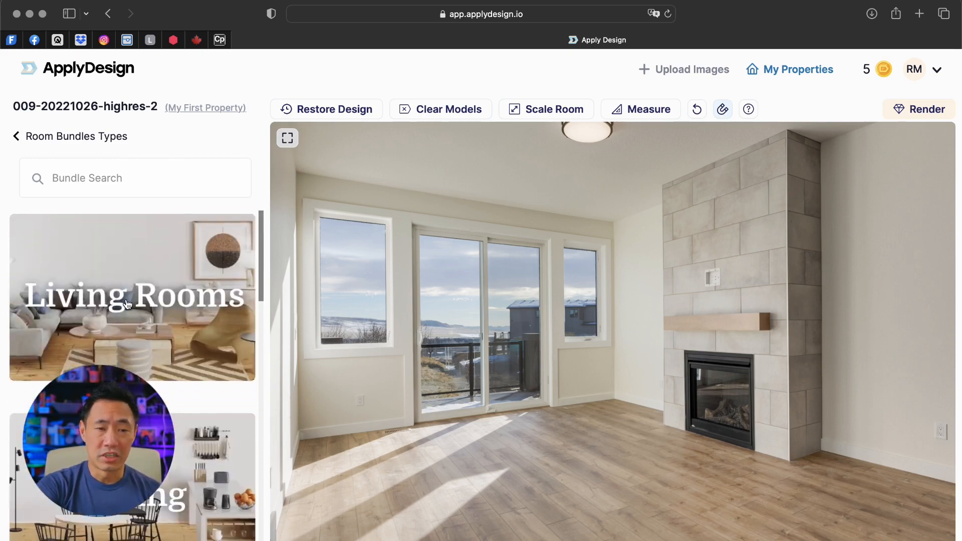
click(231, 333)
scroll(160, 328, down, 10)
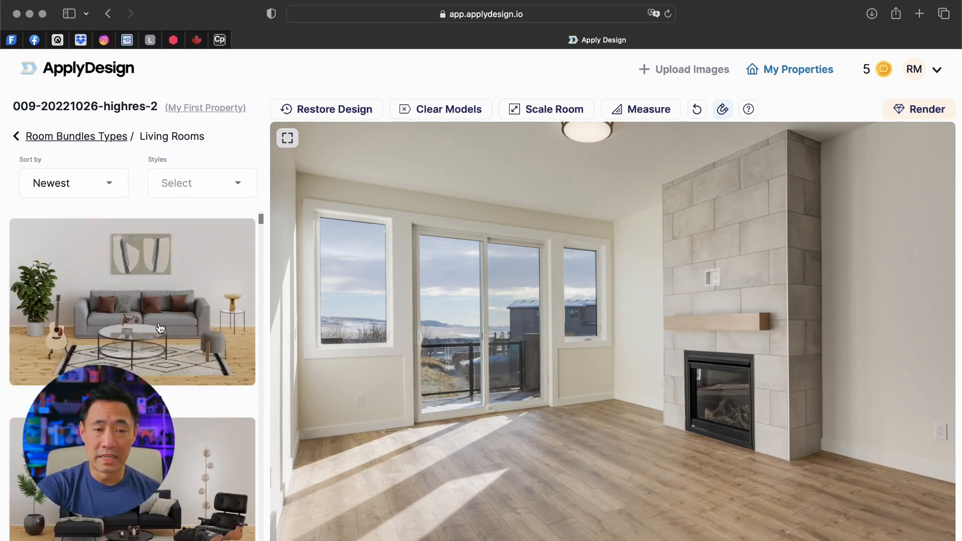
scroll(161, 328, down, 8)
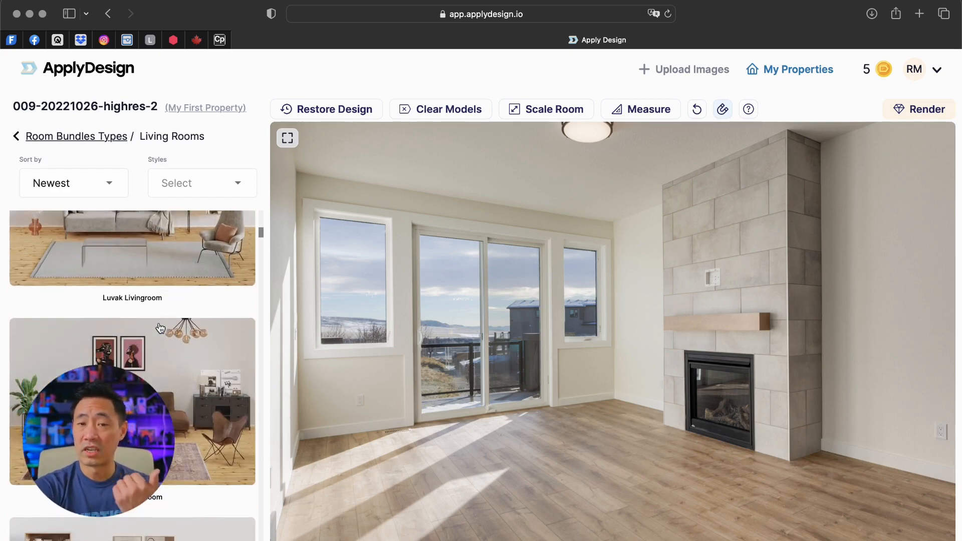
scroll(161, 328, down, 8)
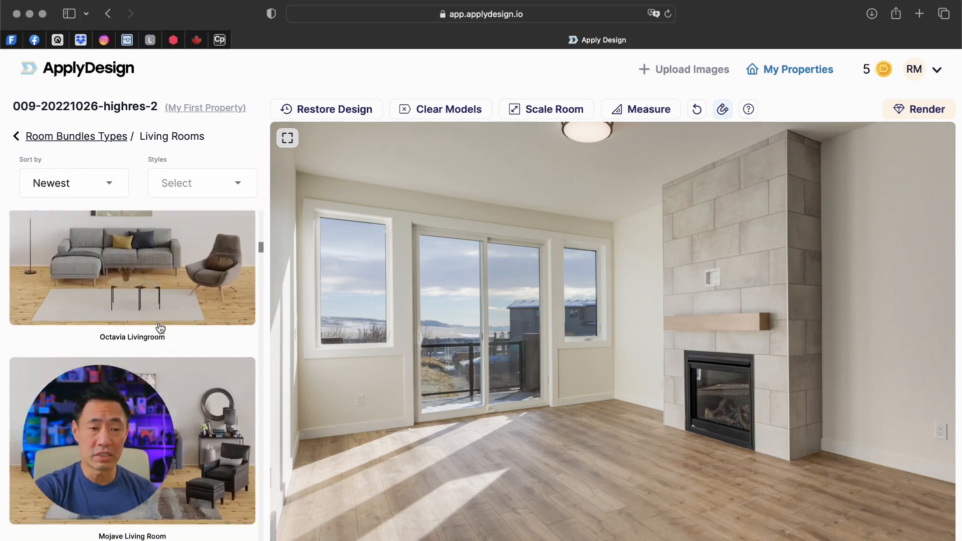
scroll(160, 328, down, 8)
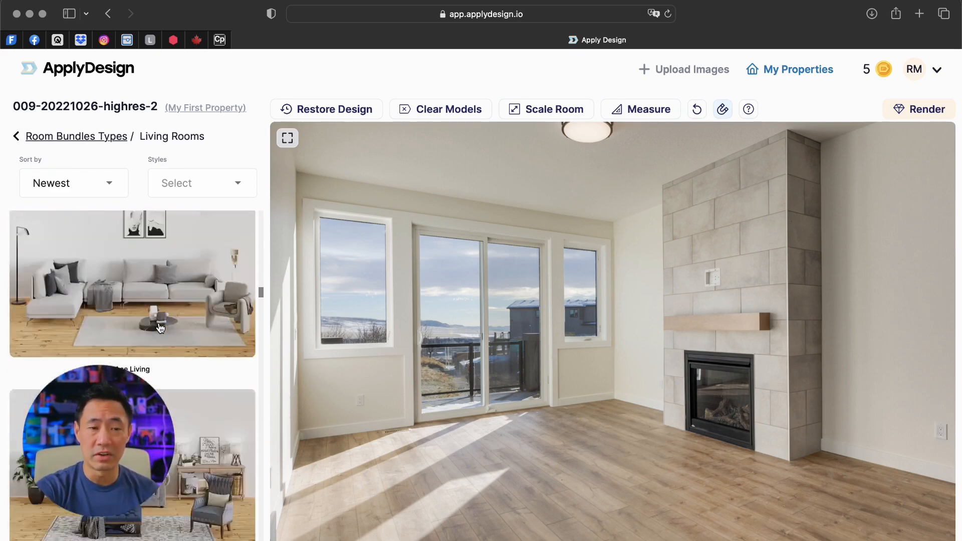
scroll(160, 328, down, 8)
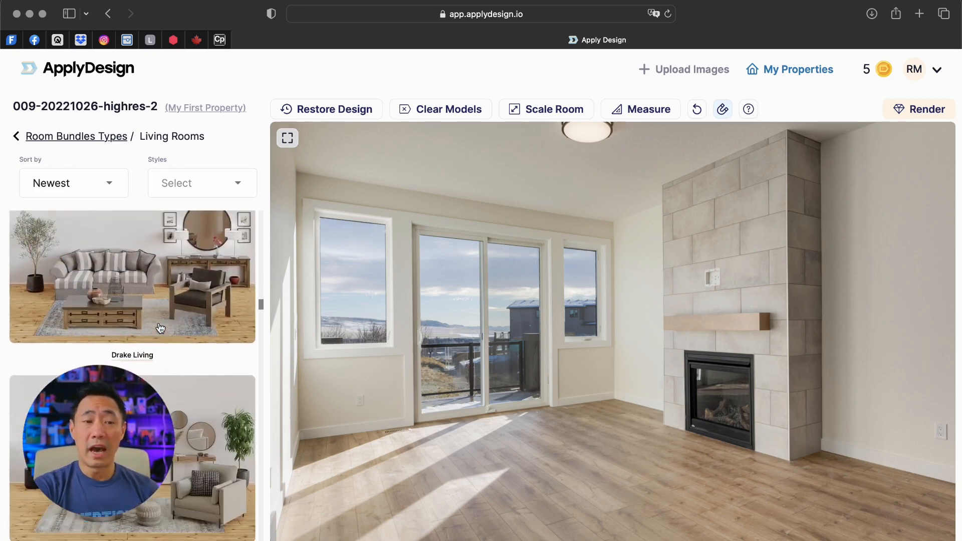
scroll(160, 328, down, 5)
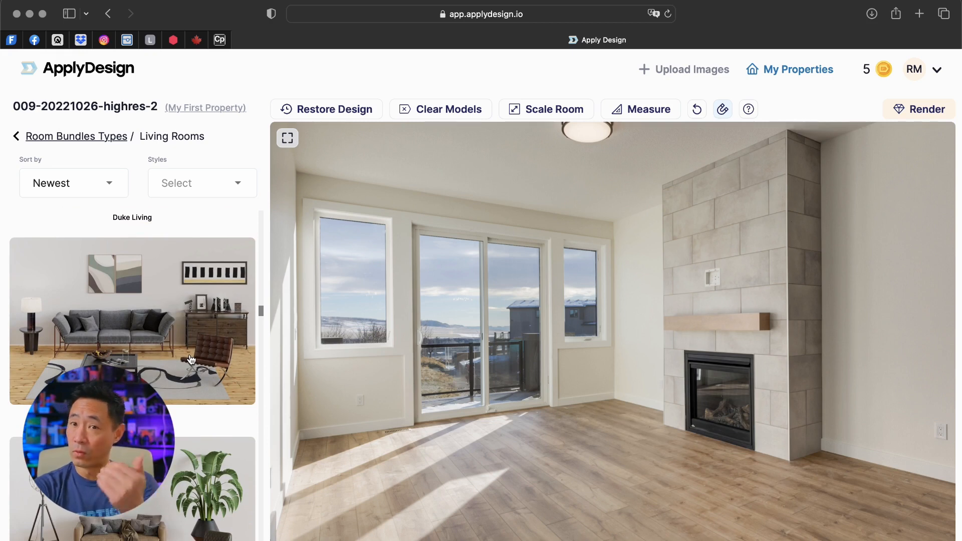
click(171, 357)
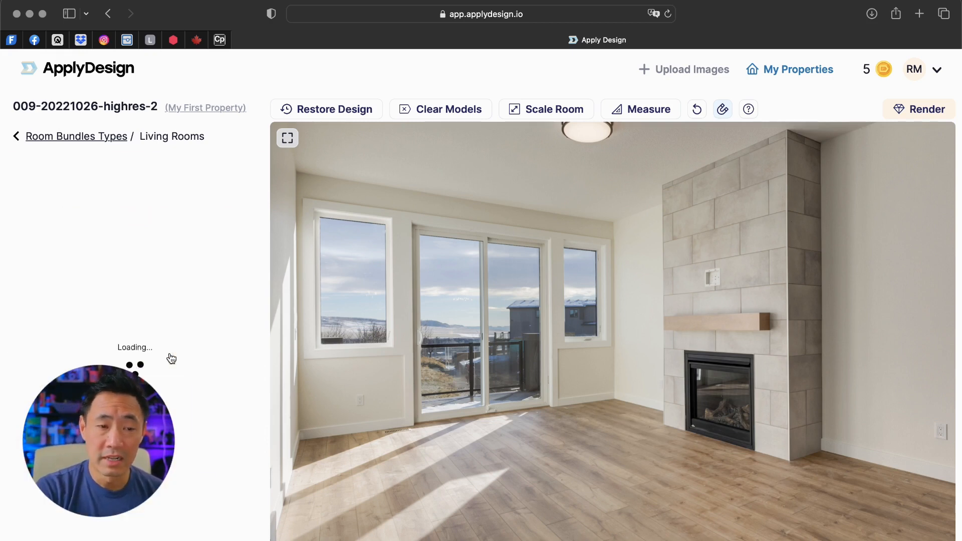
Add the Ludwig Sofa from the bundle to the design and move it toward the foreground of the room.
scroll(215, 391, down, 10)
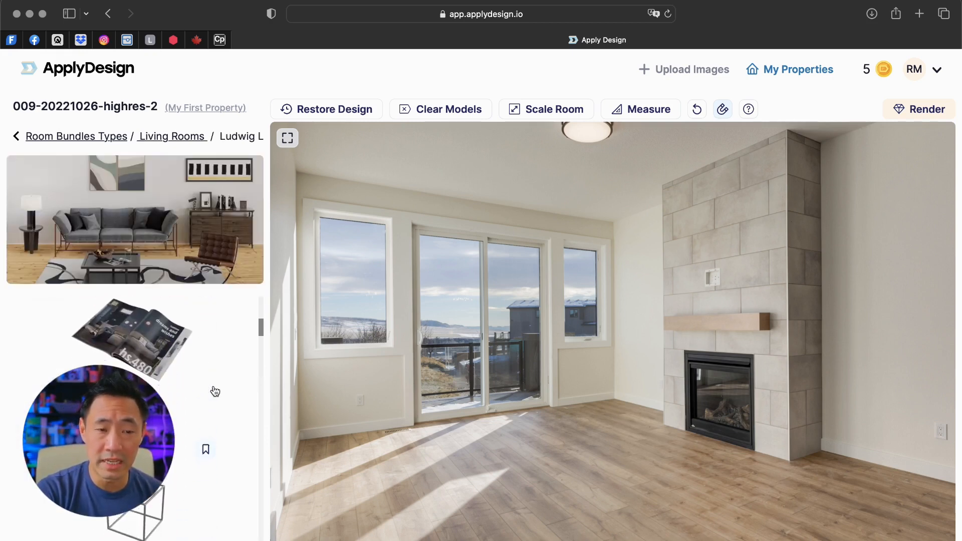
scroll(216, 391, down, 10)
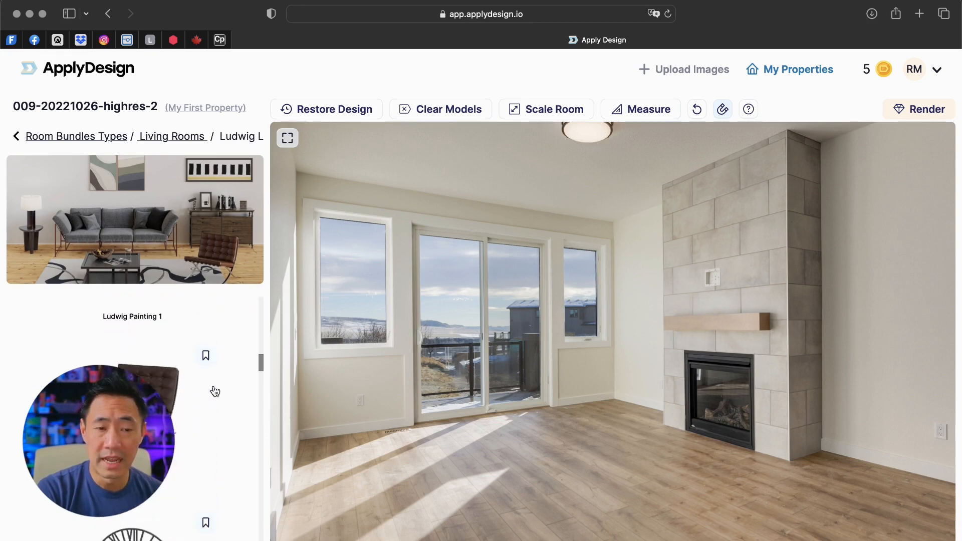
scroll(210, 434, down, 1)
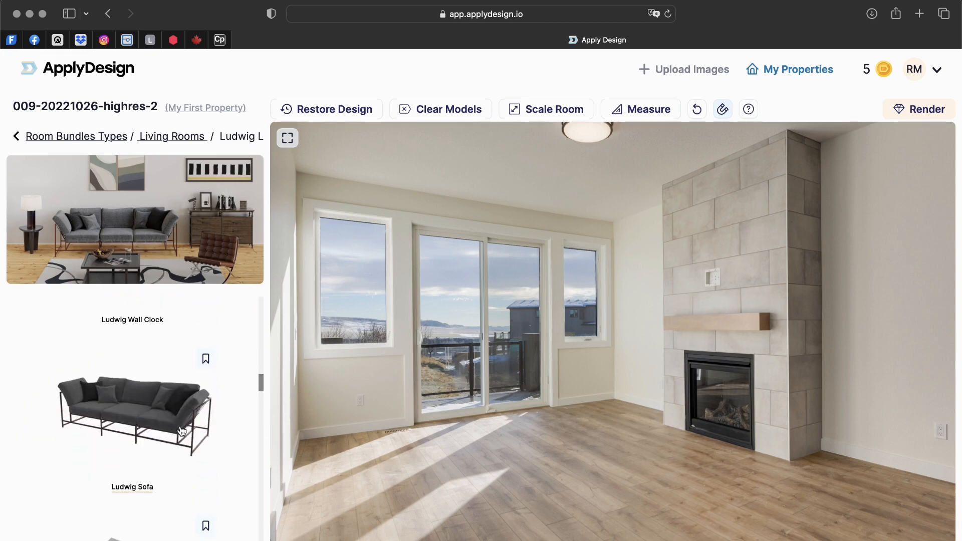
click(153, 424)
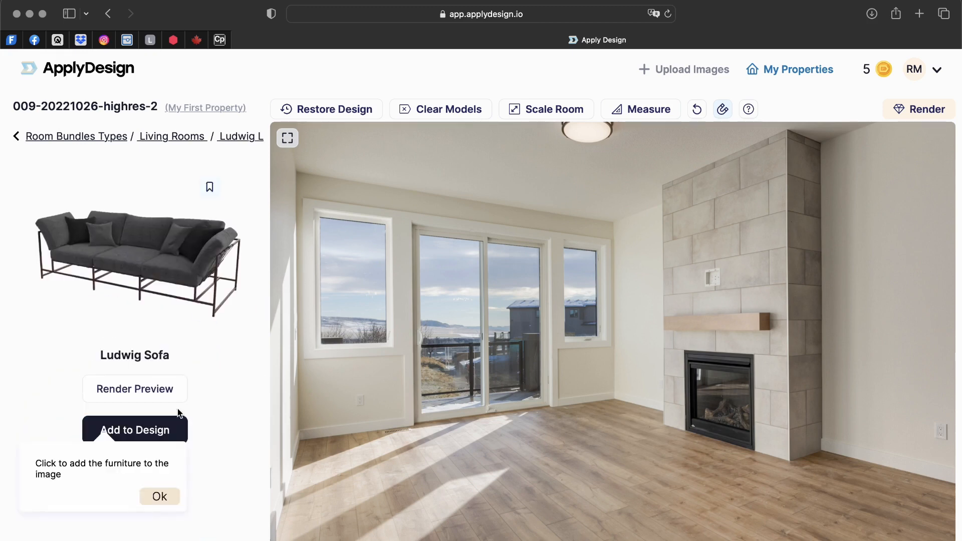
click(140, 433)
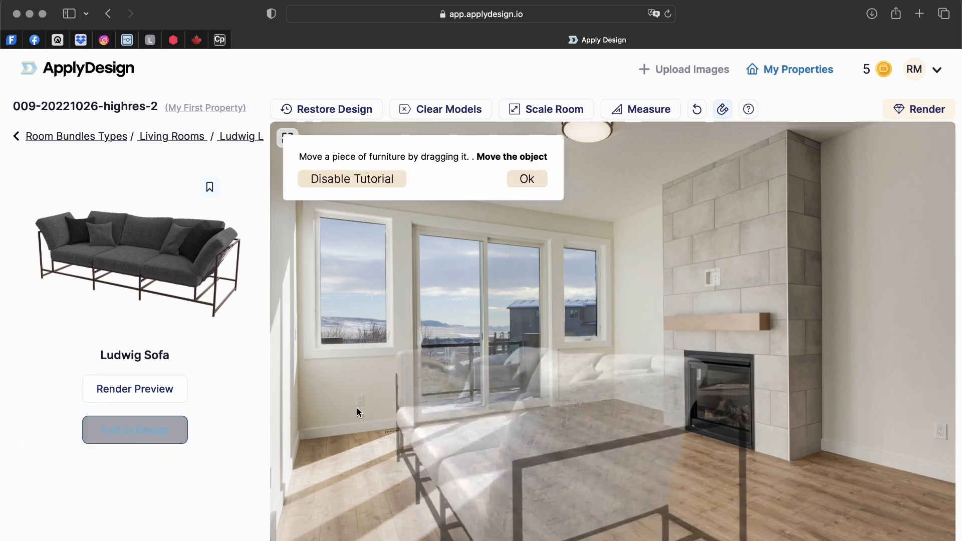
drag(506, 432, 515, 488)
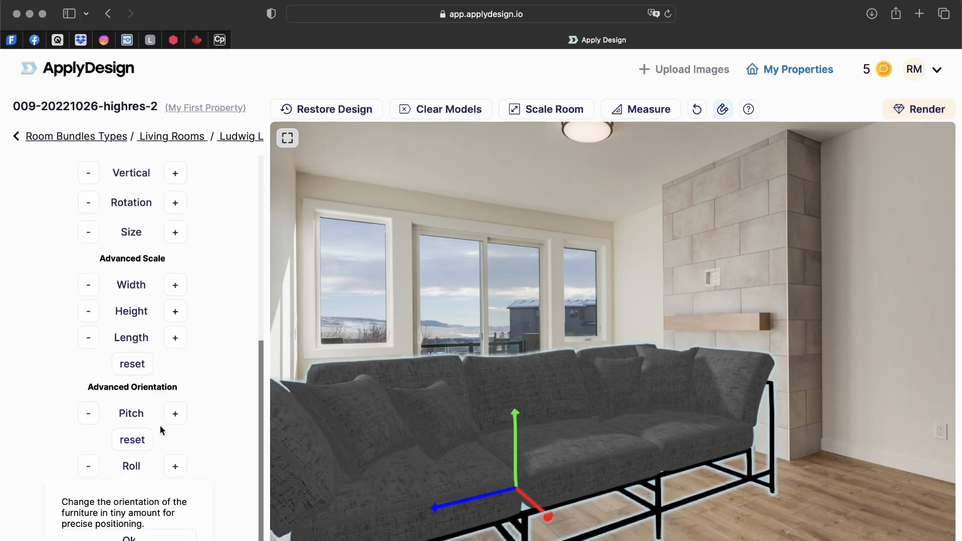
Rotate the Ludwig Sofa in positive increments until its seat faces the fireplace wall.
scroll(179, 371, up, 2)
click(177, 302)
click(176, 302)
click(177, 303)
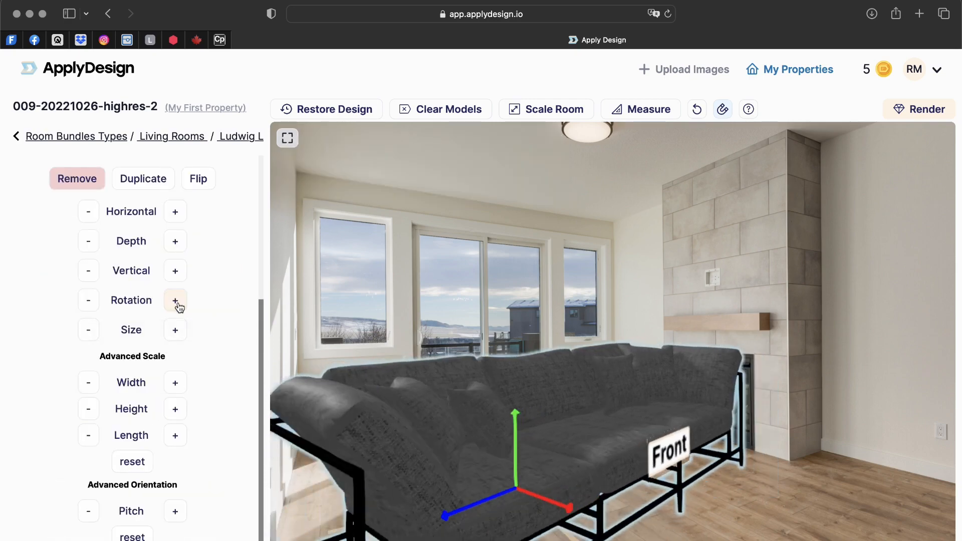
click(176, 303)
click(176, 302)
click(176, 303)
click(176, 303)
click(176, 303)
click(176, 303)
click(176, 303)
click(177, 302)
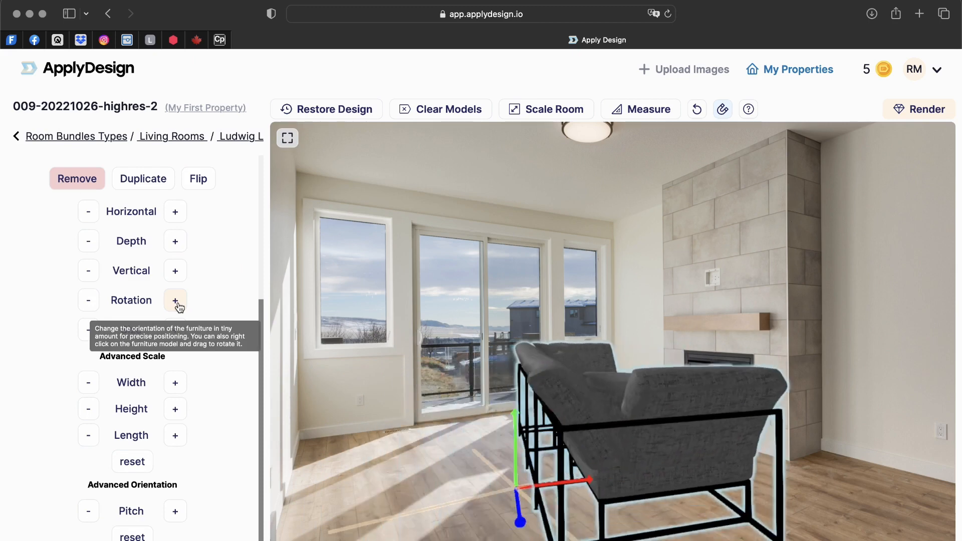
click(176, 303)
click(176, 302)
click(176, 302)
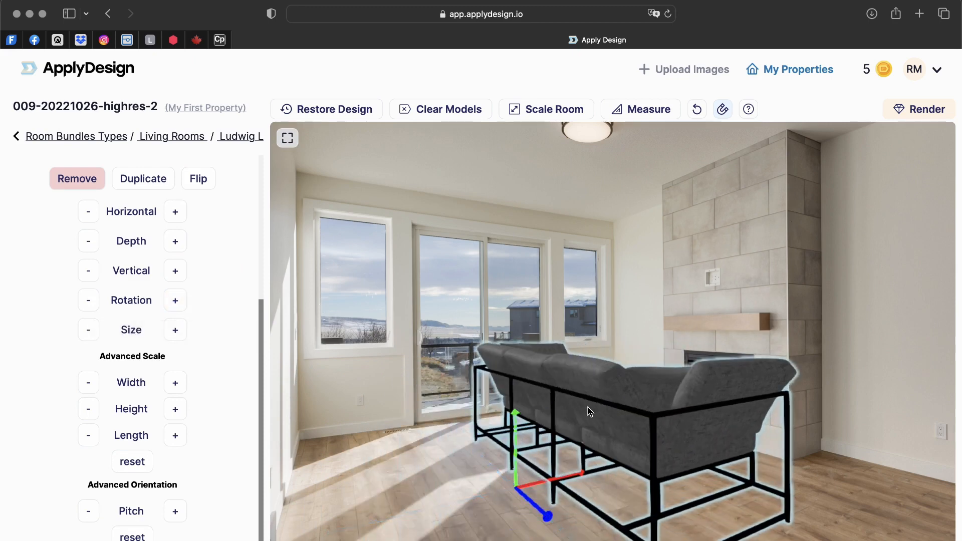
Move the Ludwig Sofa against the wall opposite the fireplace, in the foreground, and deselect it.
drag(590, 412, 287, 530)
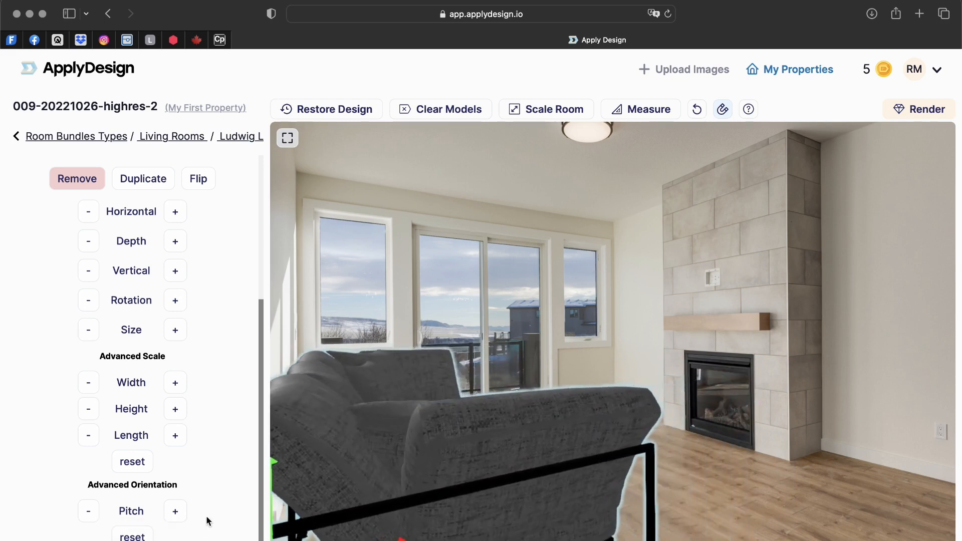
drag(207, 521, 313, 447)
click(312, 448)
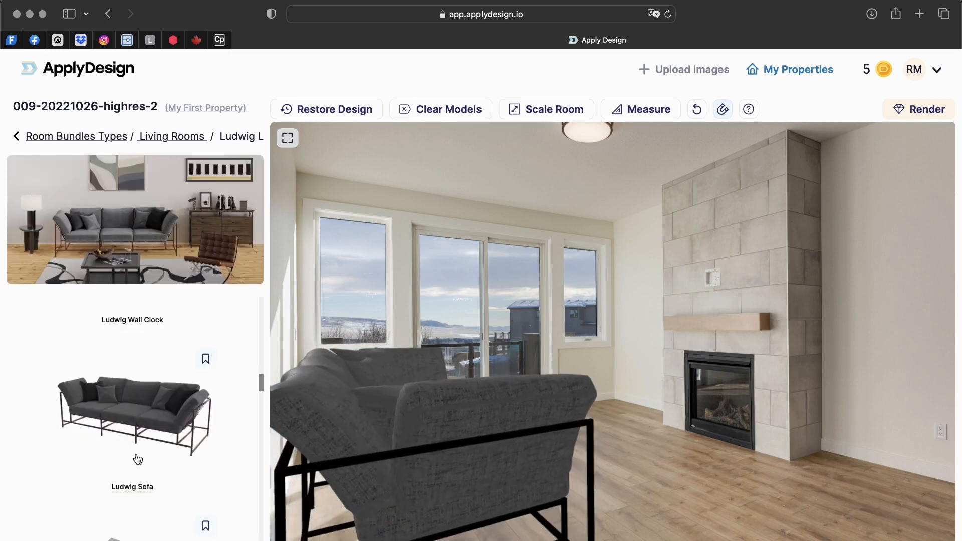
Add Ludwig Rug 1 to the design and place it on the floor between the sofa and the fireplace.
scroll(135, 456, down, 5)
scroll(176, 431, up, 1)
click(170, 350)
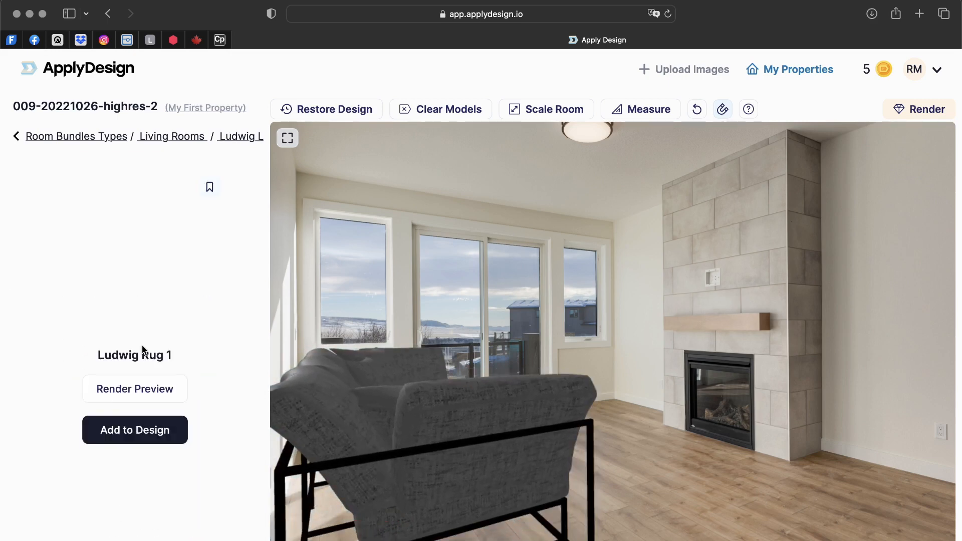
click(150, 423)
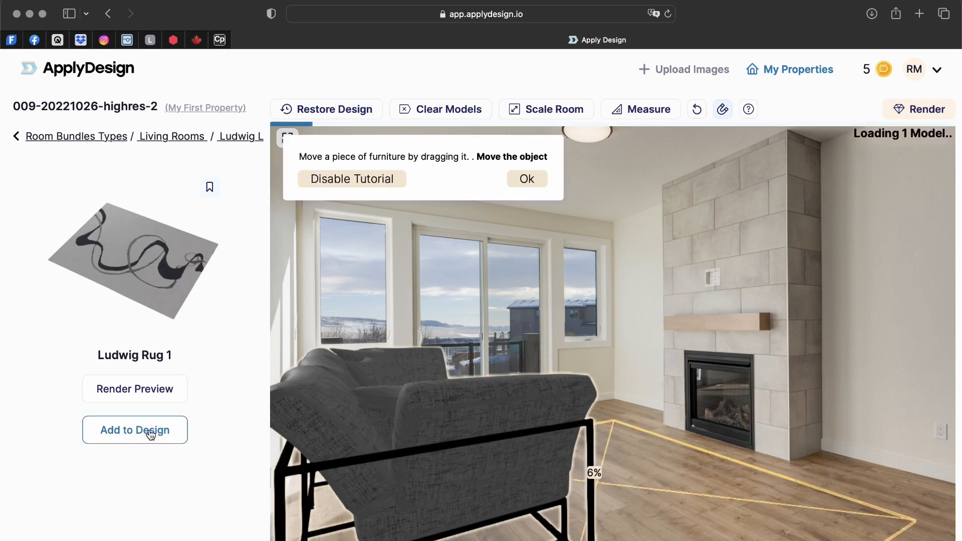
drag(441, 513, 558, 504)
click(558, 504)
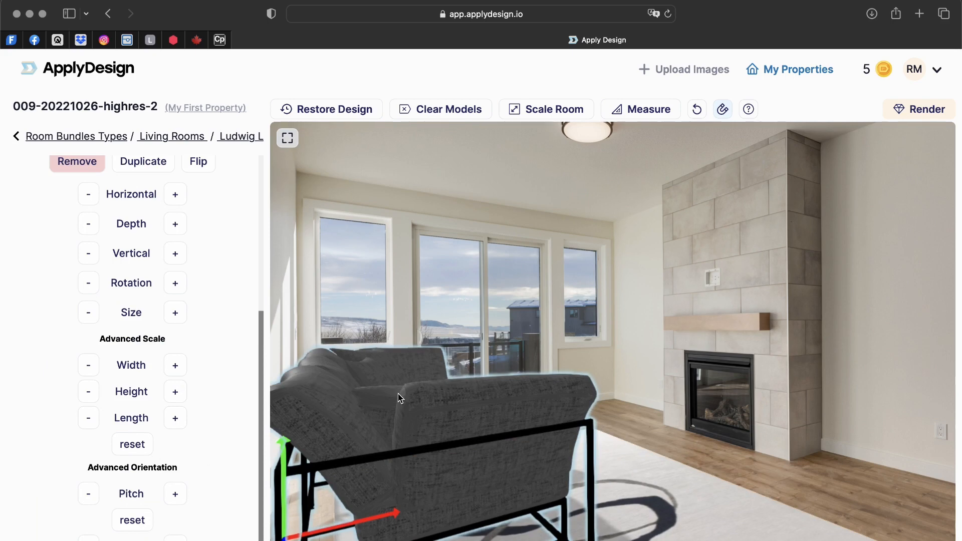
Reduce the size of the Ludwig Sofa, and enlarge it partway back.
click(462, 400)
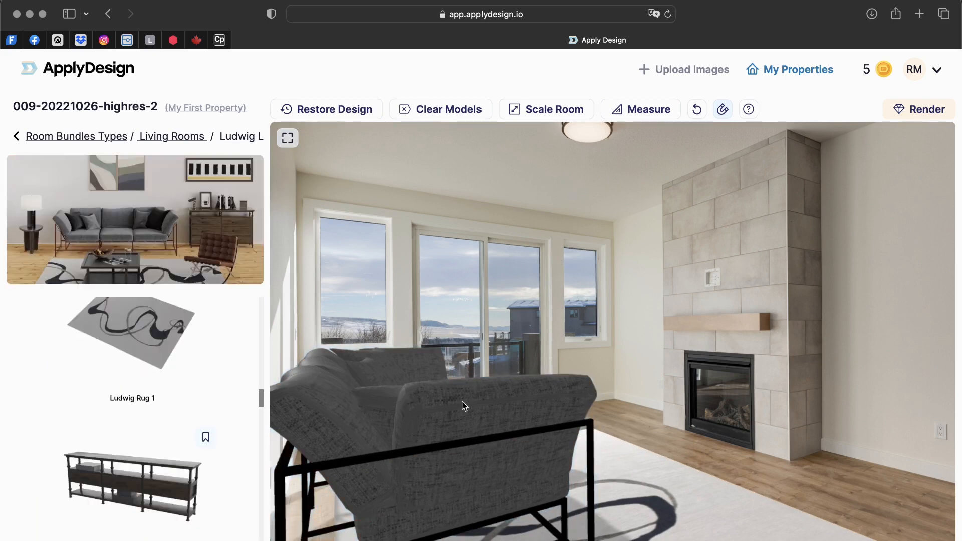
click(465, 397)
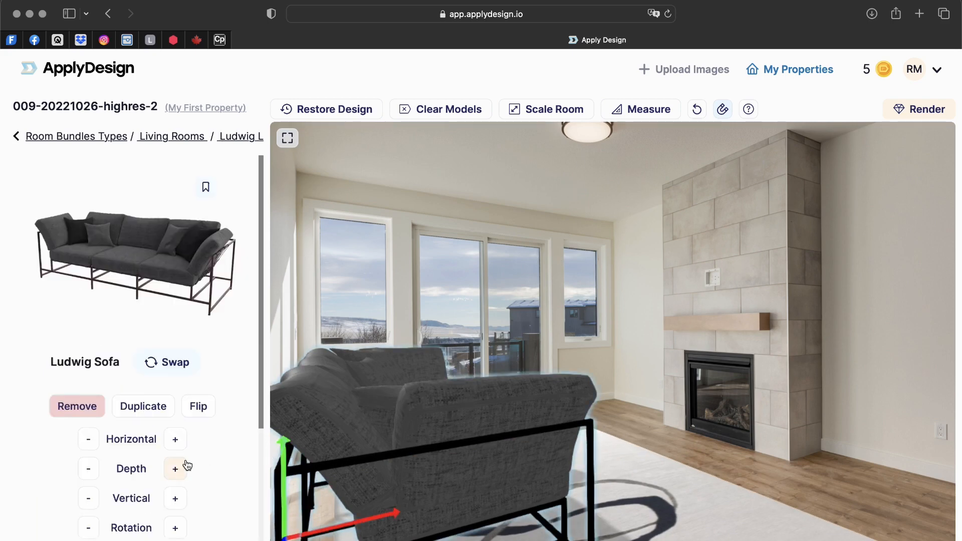
scroll(187, 465, down, 3)
click(91, 415)
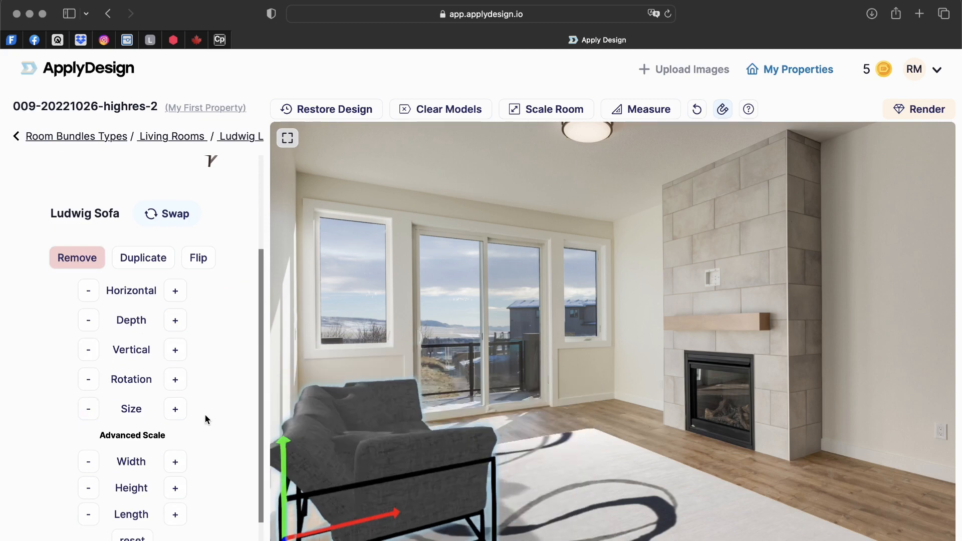
click(175, 410)
click(177, 412)
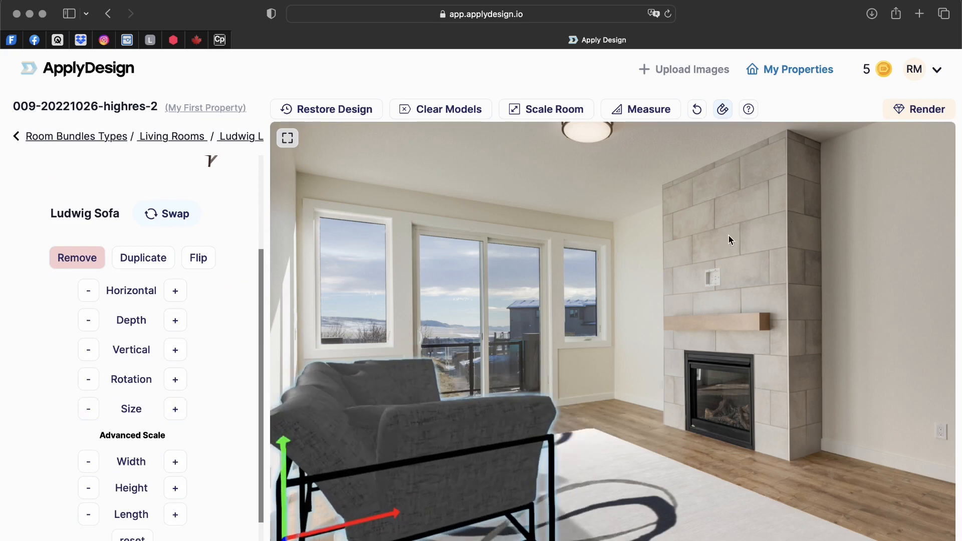
Adjust the room scale so the sofa and rug appear slightly larger in the photo.
click(561, 113)
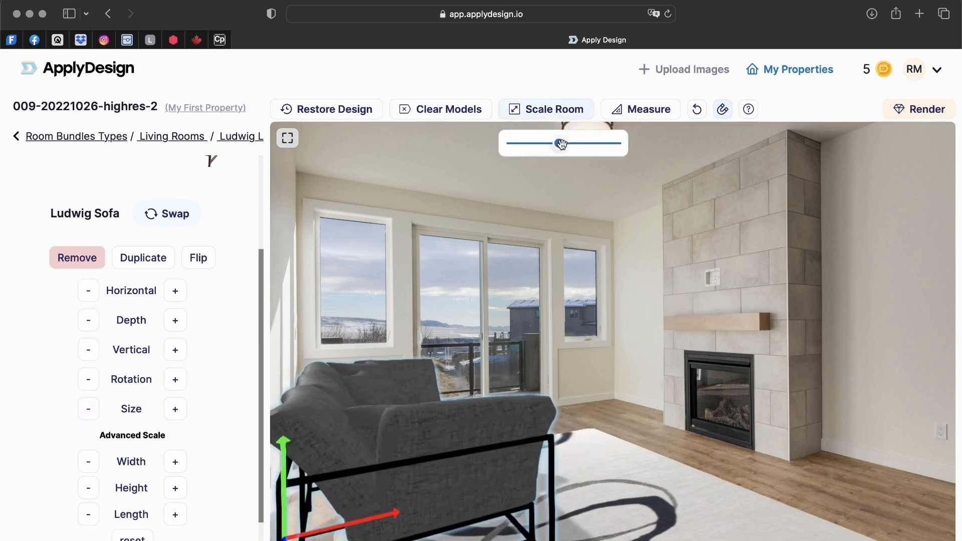
mouse_move(561, 144)
mouse_down()
mouse_move(519, 145)
mouse_move(605, 145)
mouse_move(531, 145)
mouse_move(576, 146)
mouse_move(568, 160)
mouse_move(584, 158)
mouse_move(552, 158)
mouse_up()
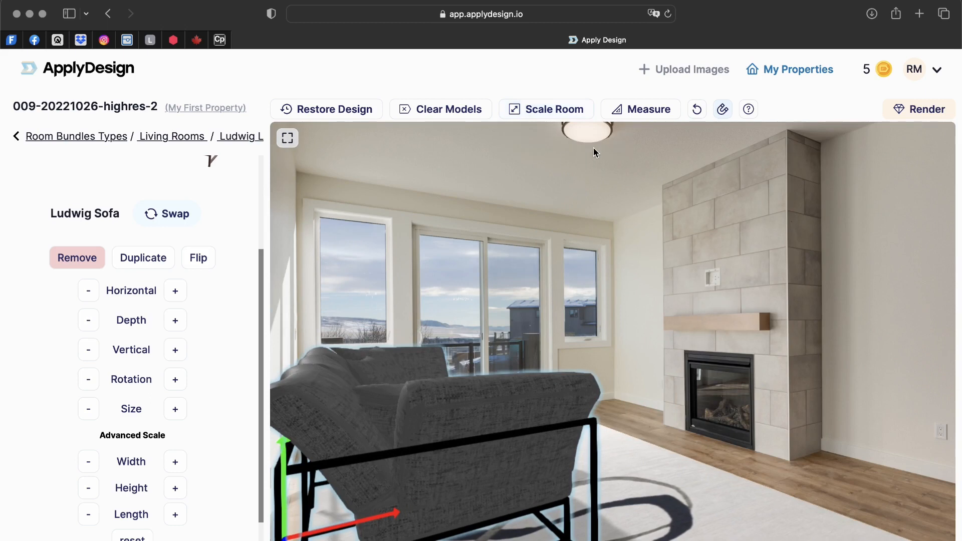
Calibrate the room scale by measuring the fireplace column's corner edge from ceiling to floor as 8.5 feet.
click(661, 115)
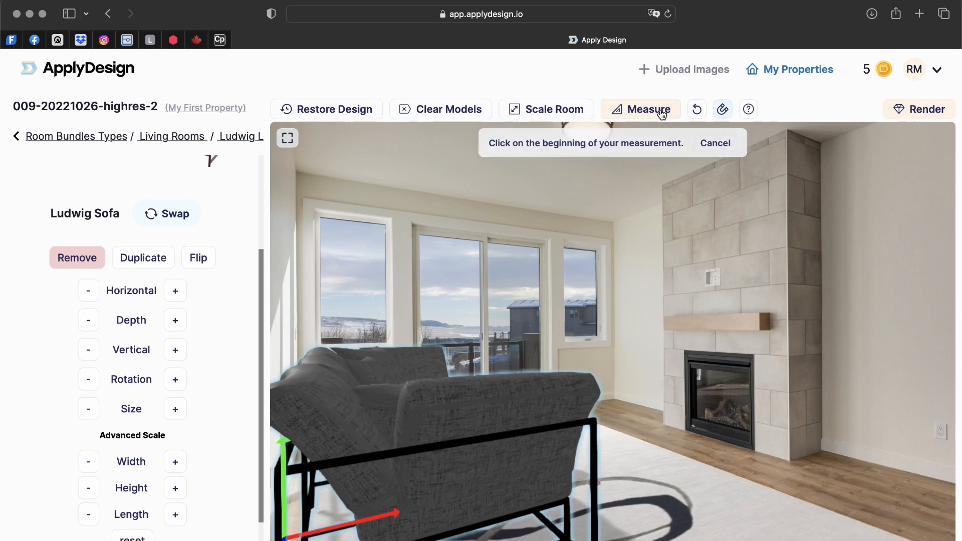
click(785, 130)
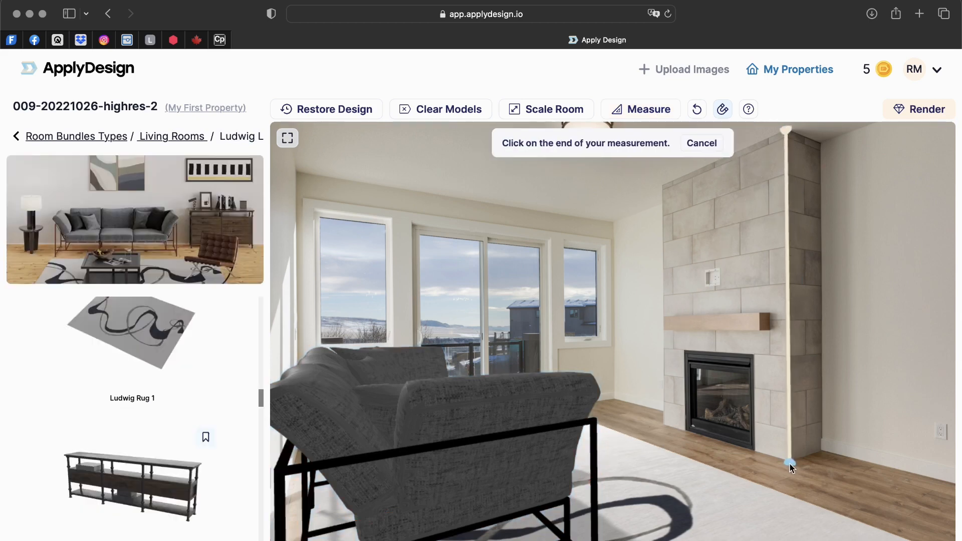
click(789, 463)
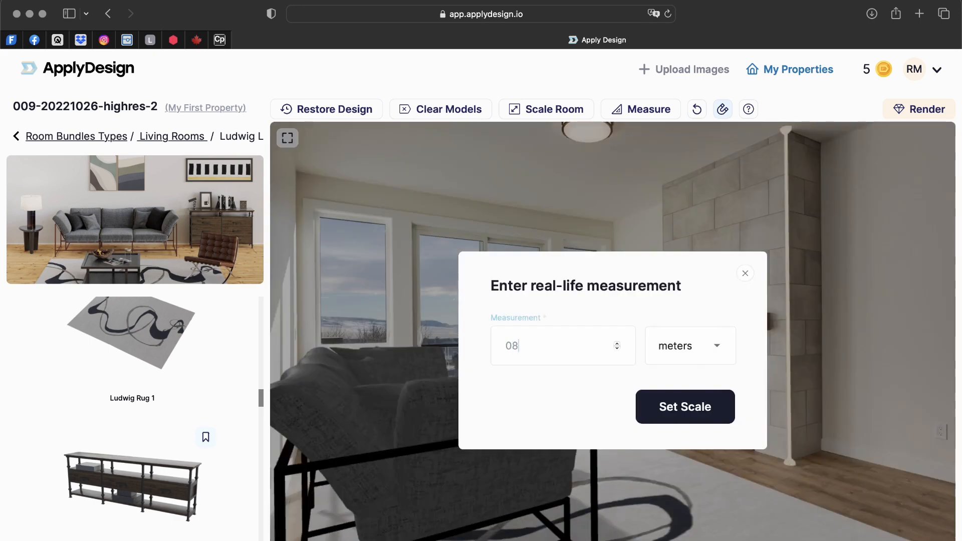
click(663, 343)
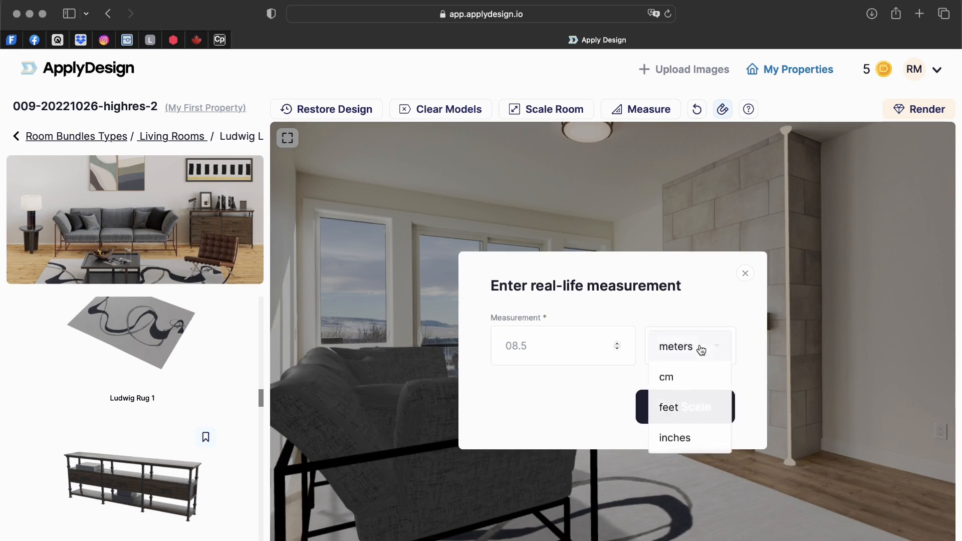
click(671, 403)
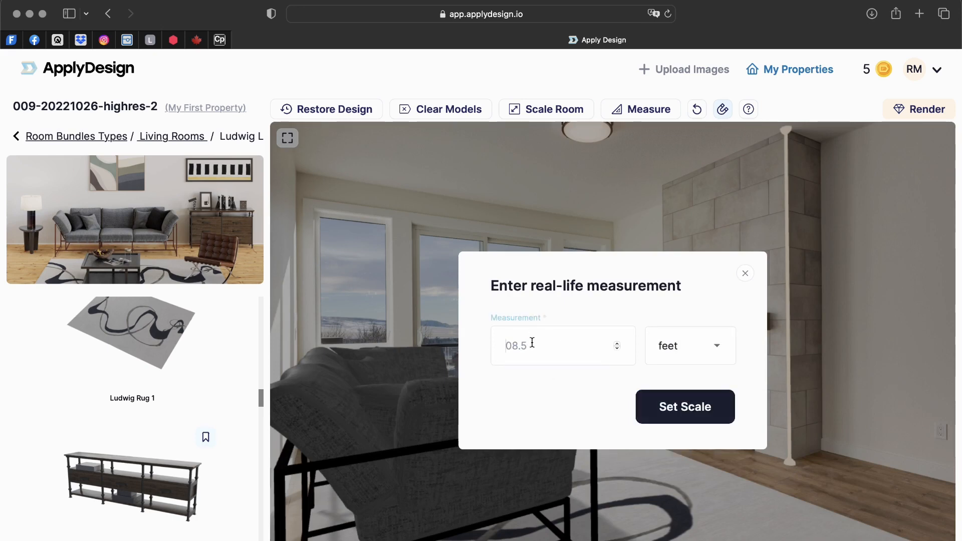
click(663, 406)
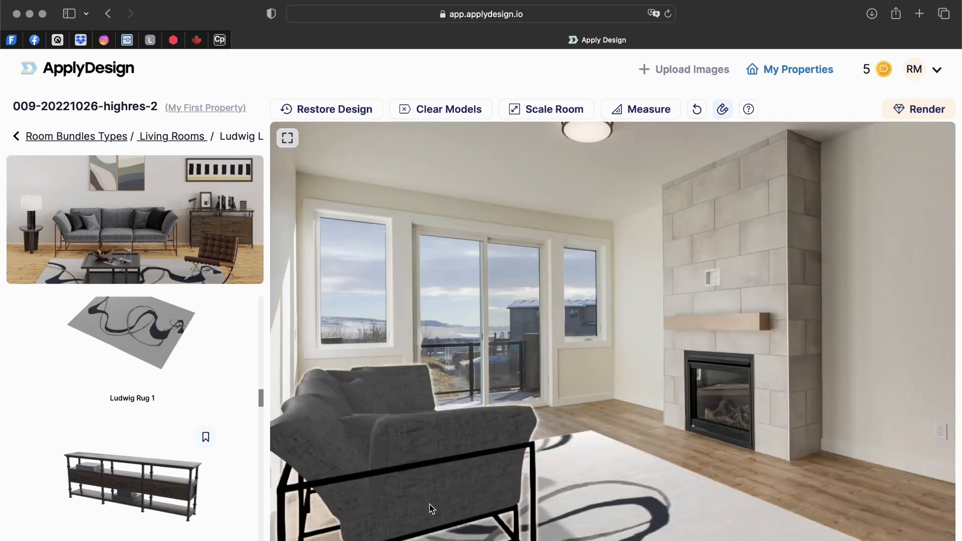
Add Ludwig Coffee Table 1 from the bundle and place it on the rug in front of the sofa.
scroll(157, 475, down, 5)
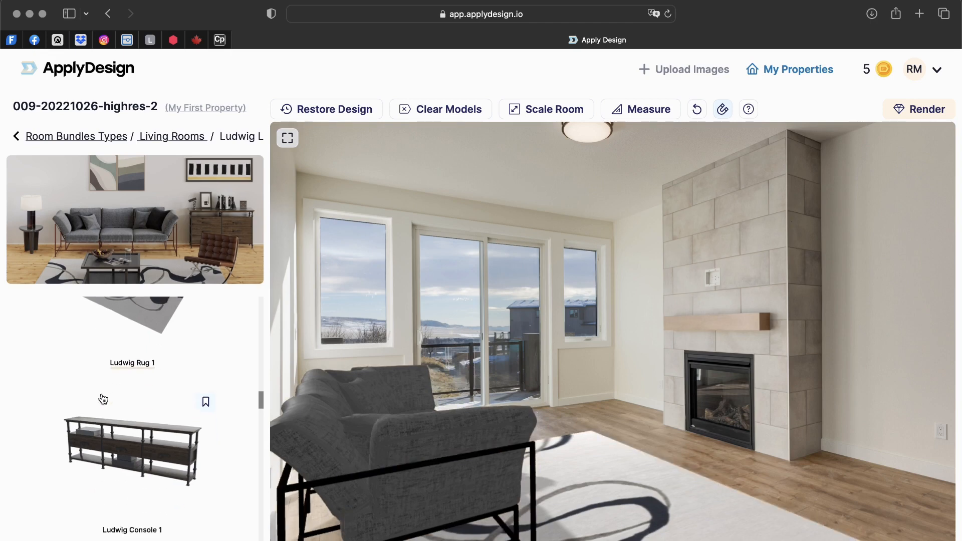
scroll(158, 476, down, 10)
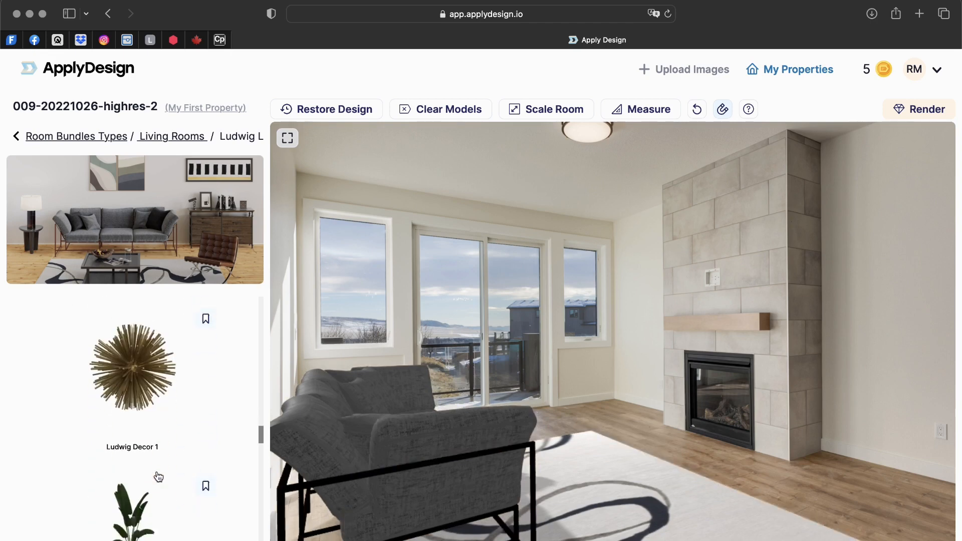
scroll(158, 476, down, 3)
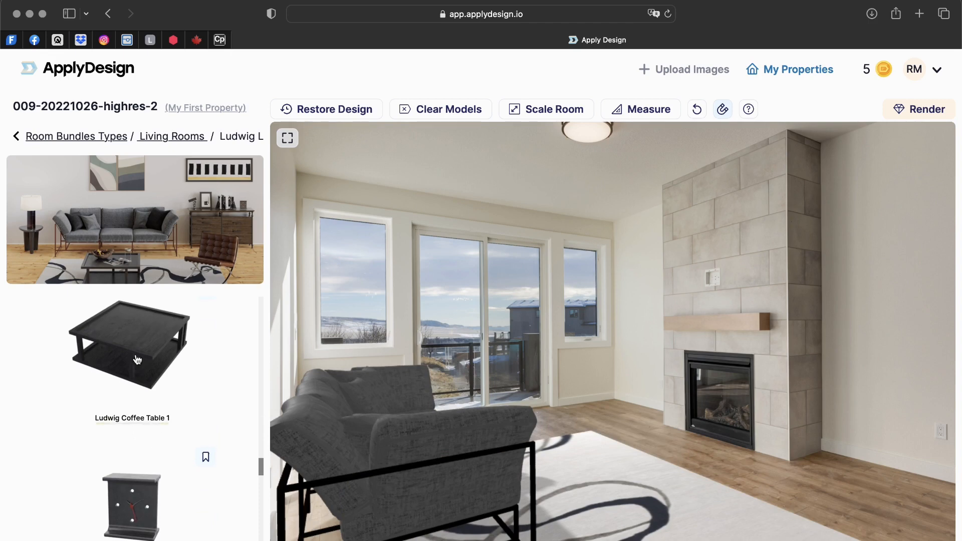
drag(389, 384, 599, 475)
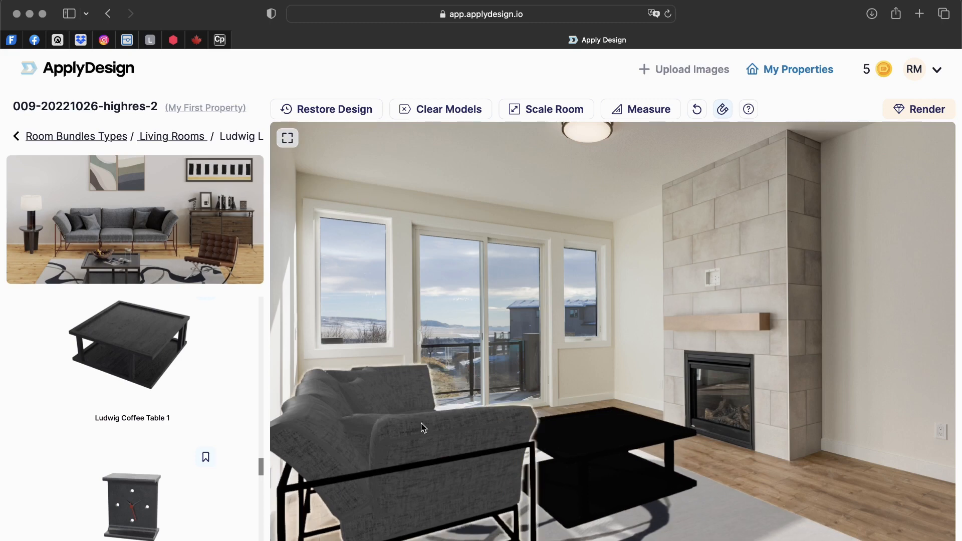
Look through the remaining pieces of the Ludwig bundle, and switch from room bundles to the furniture categories.
scroll(200, 437, down, 10)
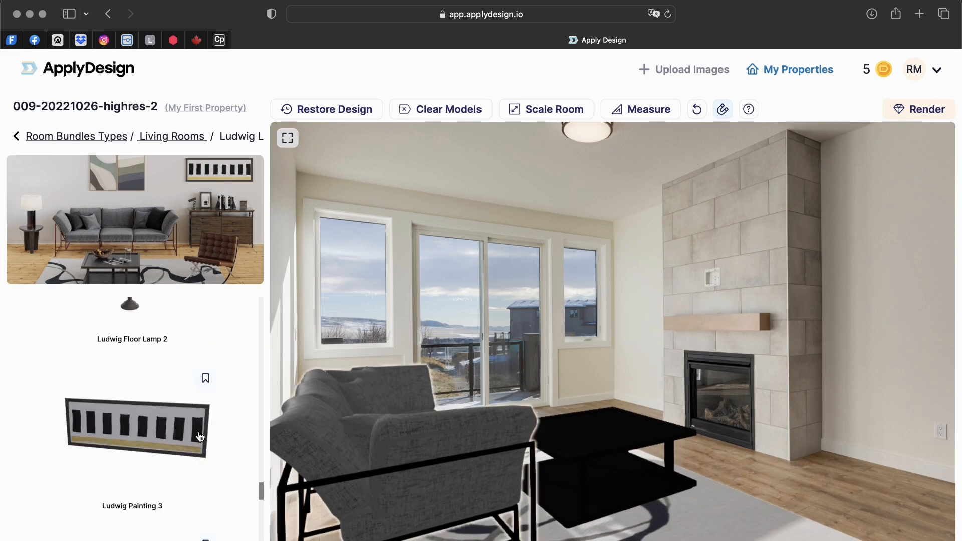
scroll(201, 437, down, 15)
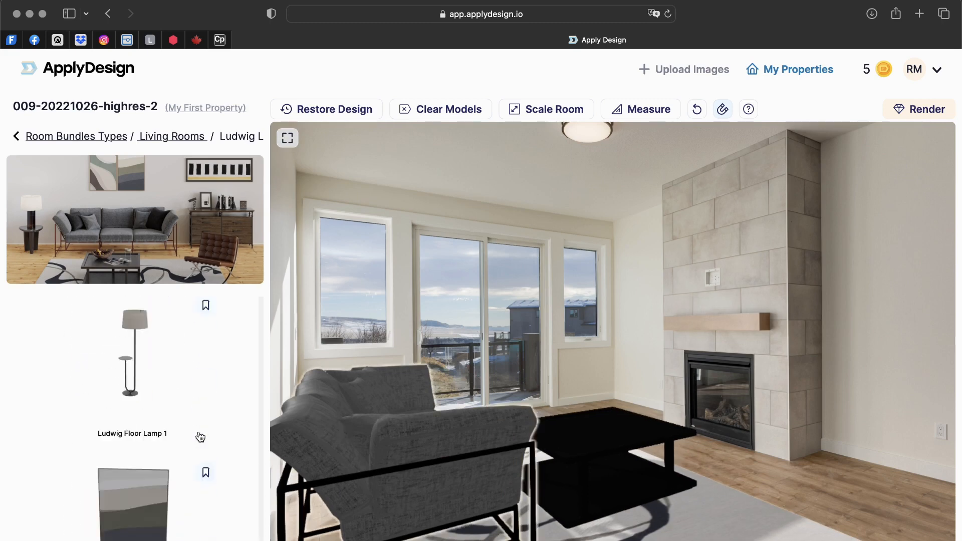
scroll(200, 437, down, 10)
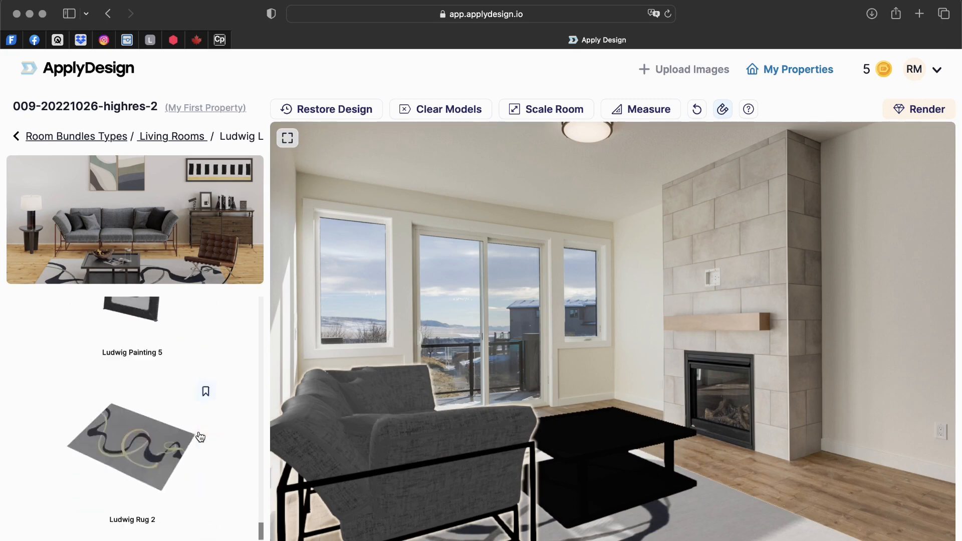
scroll(200, 437, up, 10)
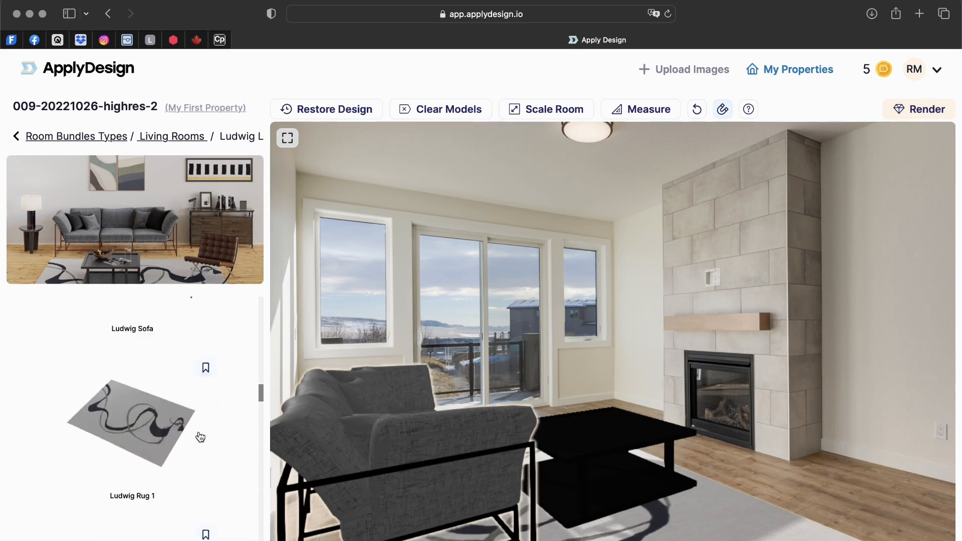
scroll(200, 437, up, 5)
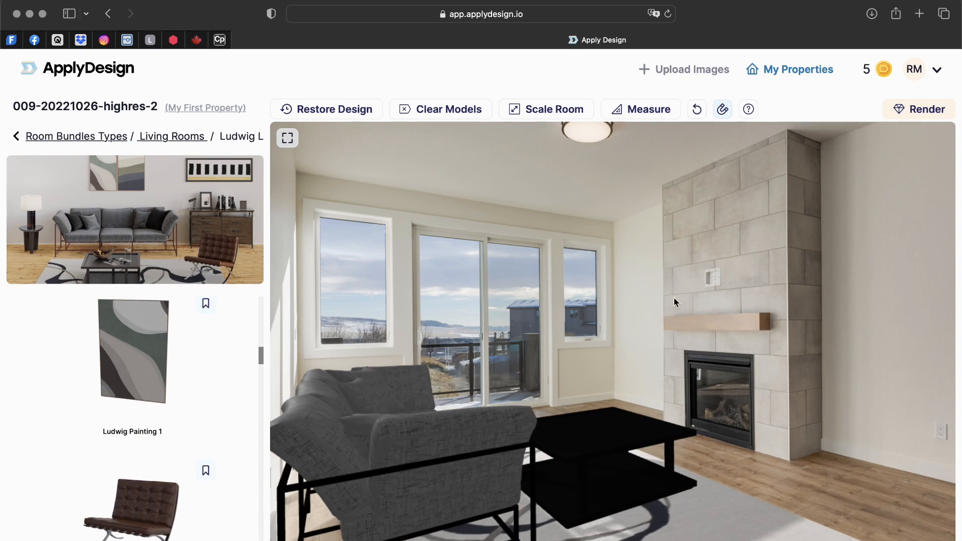
click(69, 141)
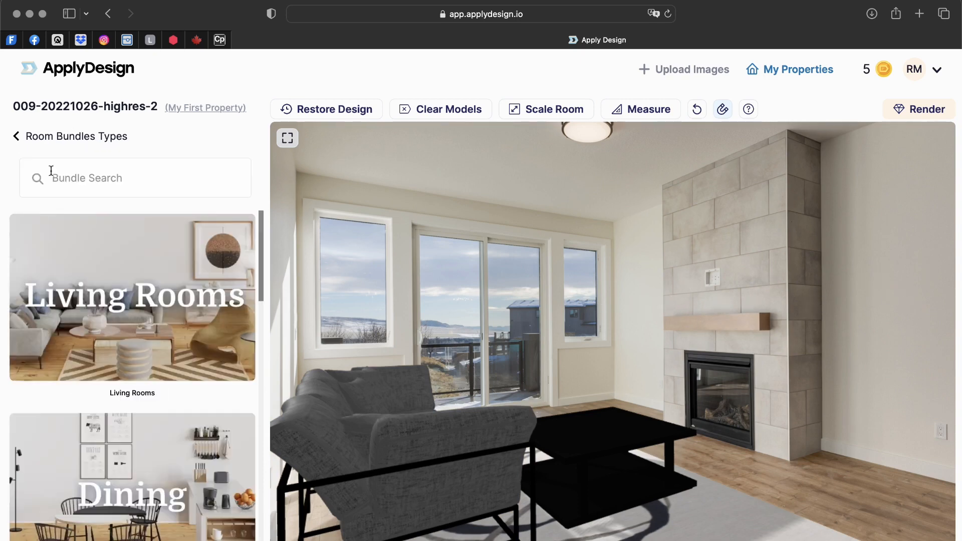
click(14, 140)
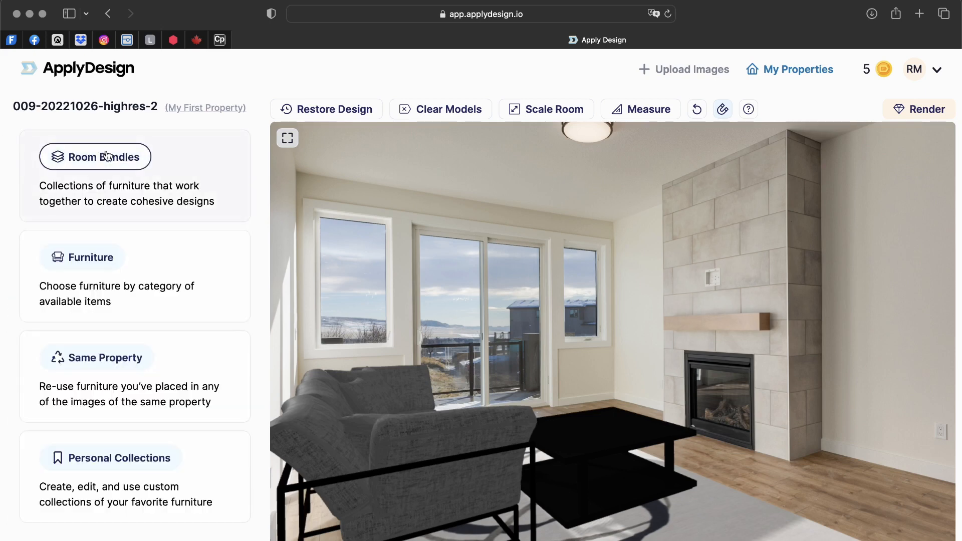
click(97, 262)
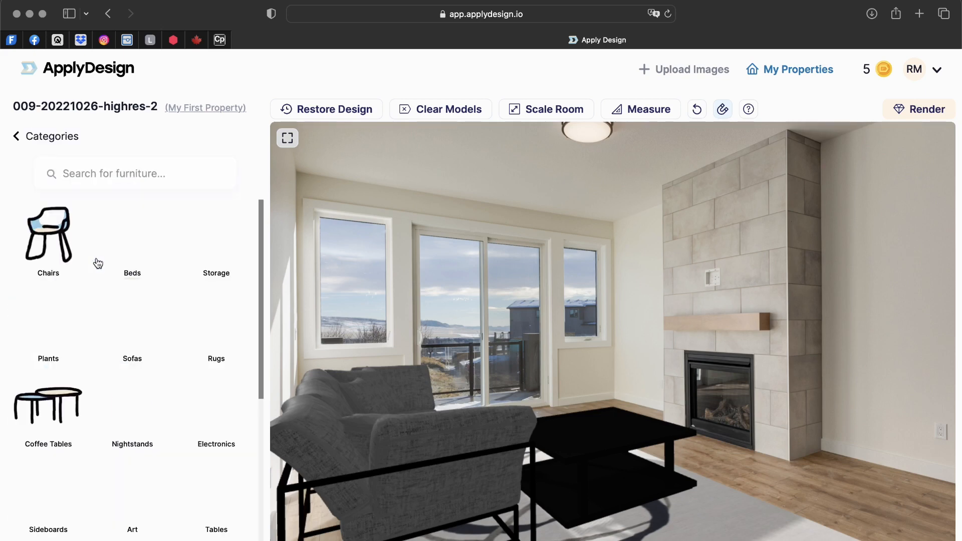
Add the Stowe Storage cabinet from the Storage category and place it against the wall to the right of the fireplace.
click(228, 270)
scroll(193, 312, down, 2)
scroll(195, 312, down, 10)
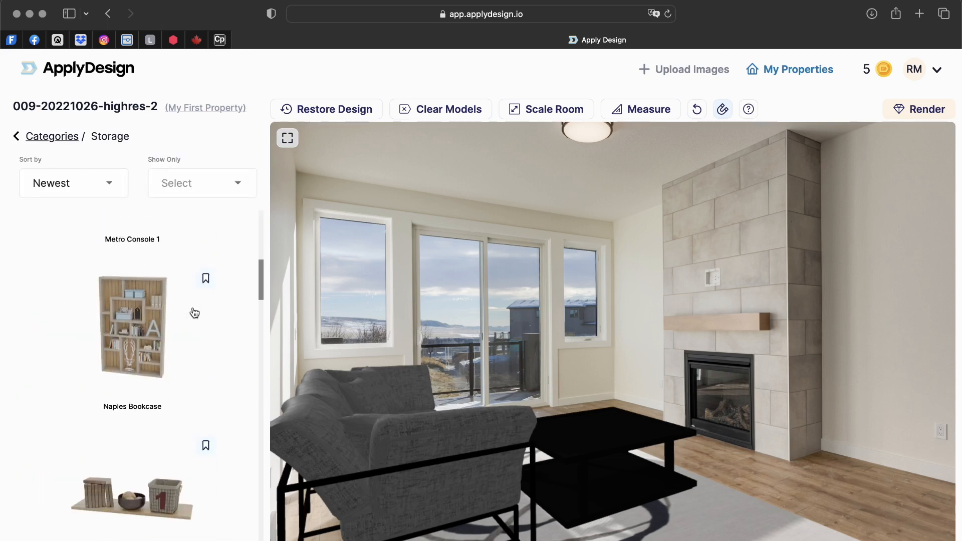
scroll(195, 313, down, 10)
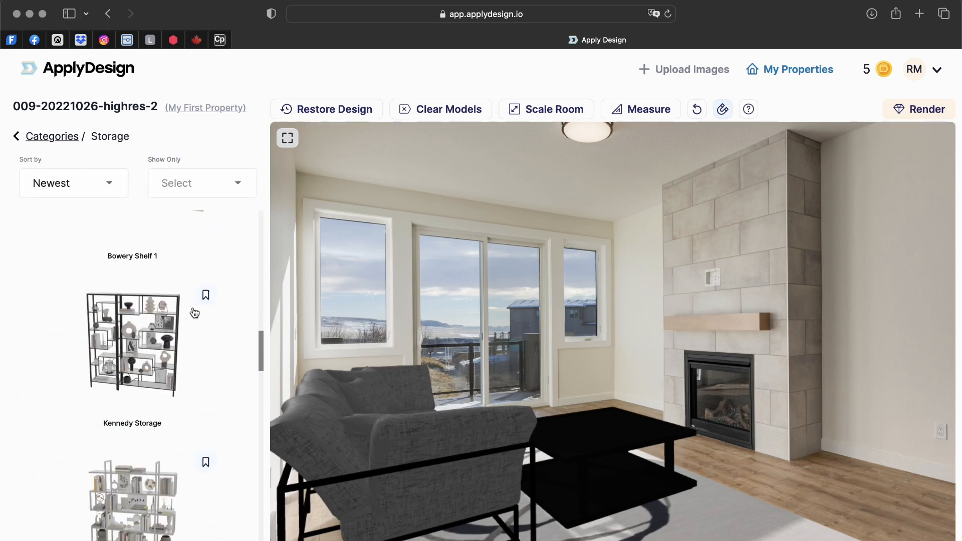
scroll(195, 312, down, 10)
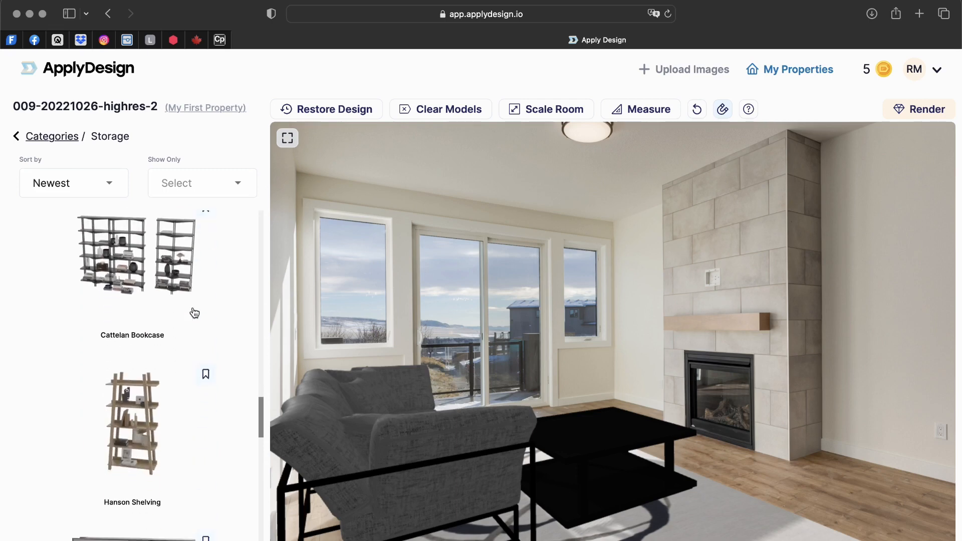
scroll(195, 313, down, 10)
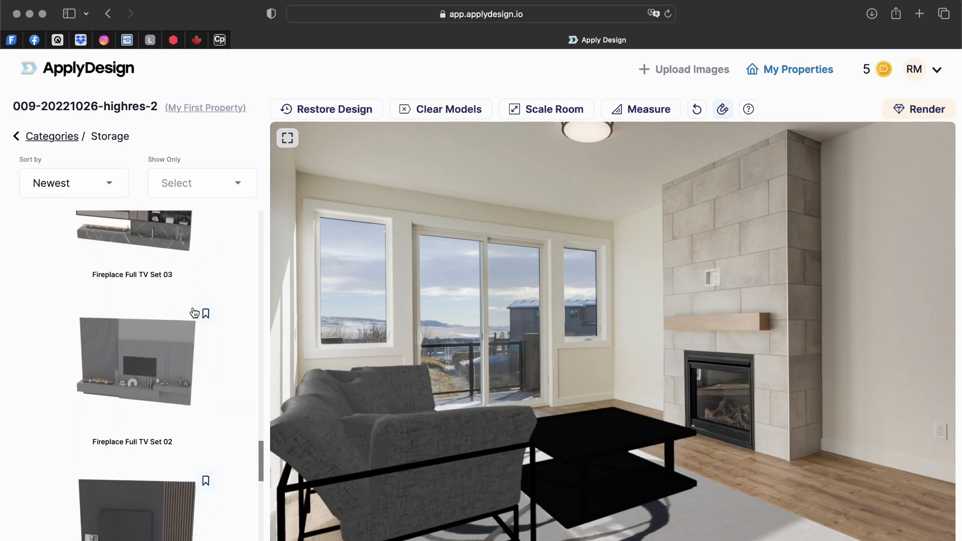
scroll(195, 312, down, 10)
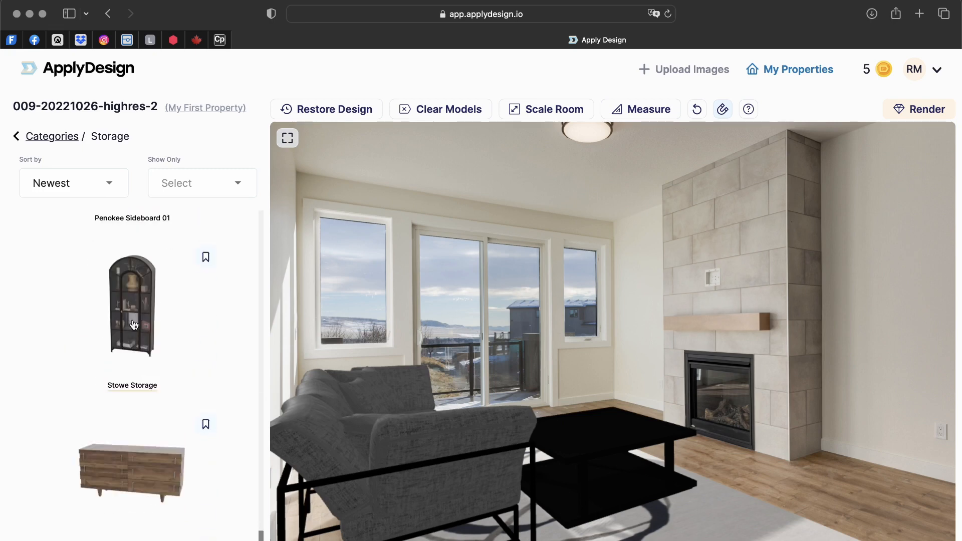
click(134, 323)
drag(814, 301, 906, 319)
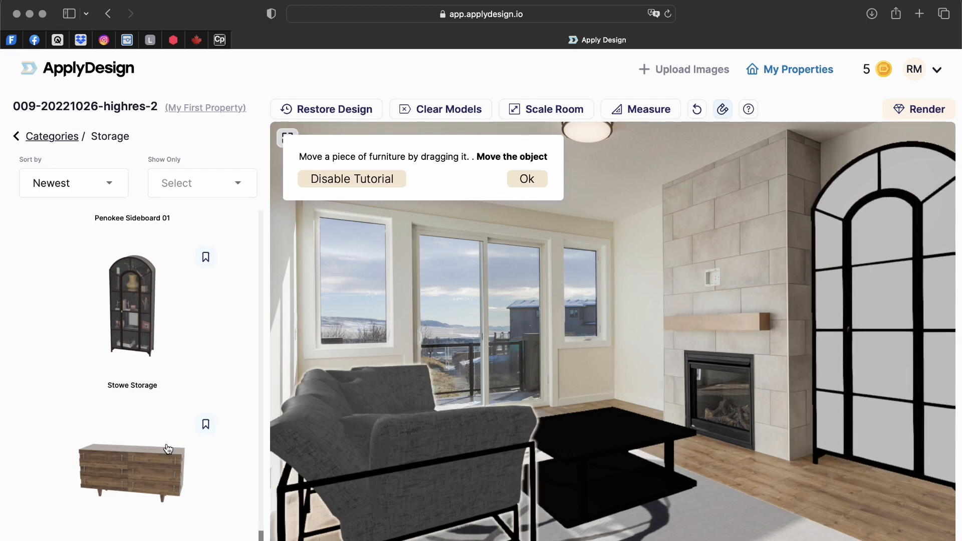
Add Mojave Console 02 and place it in the corner between the windows and the fireplace.
scroll(169, 411, down, 10)
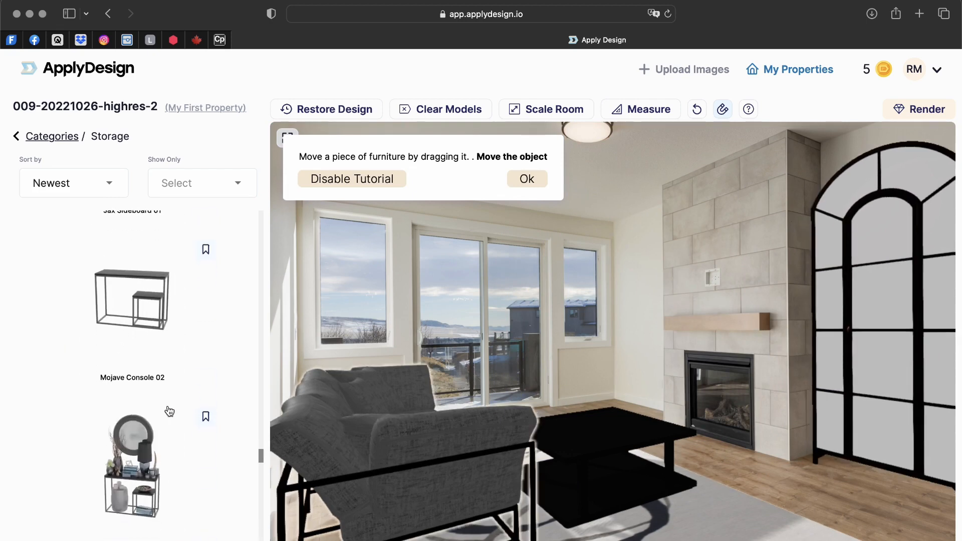
drag(512, 347, 644, 391)
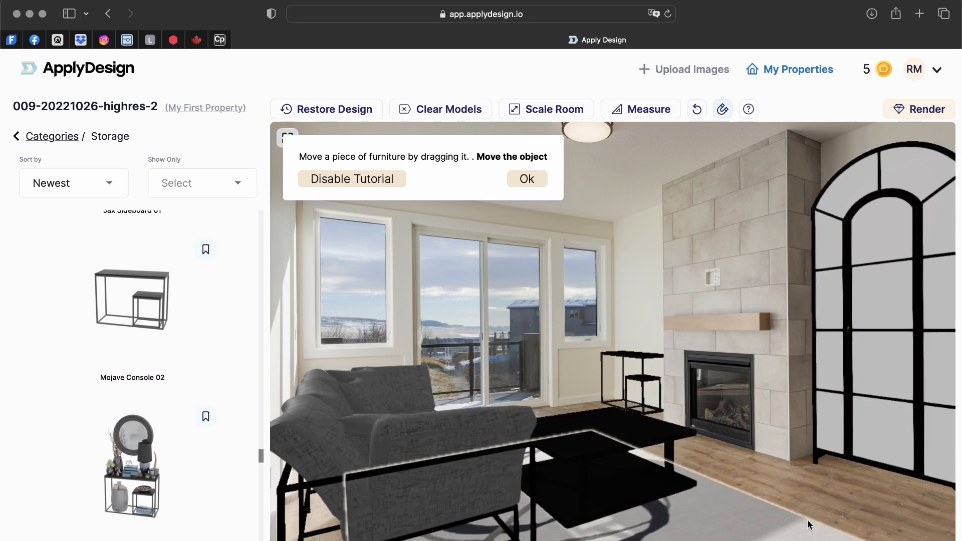
scroll(150, 361, up, 15)
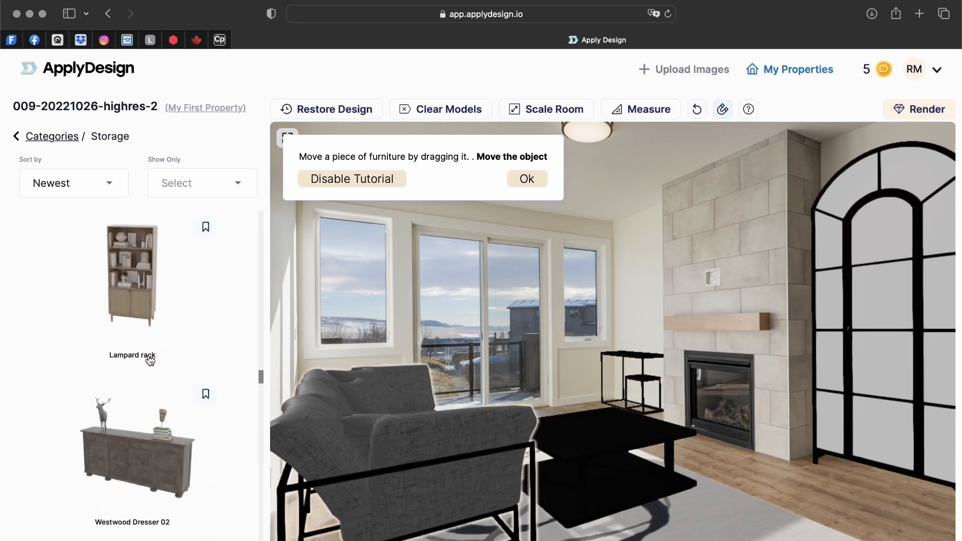
Add Sony TV 3 from the Electronics category and mount it on the fireplace column above the mantel.
click(50, 137)
scroll(185, 275, down, 5)
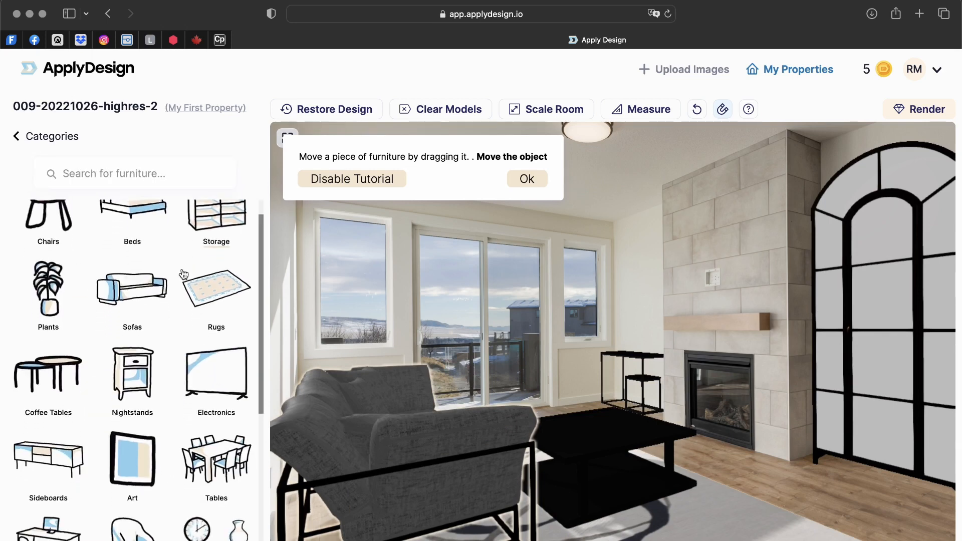
click(218, 315)
scroll(180, 337, down, 15)
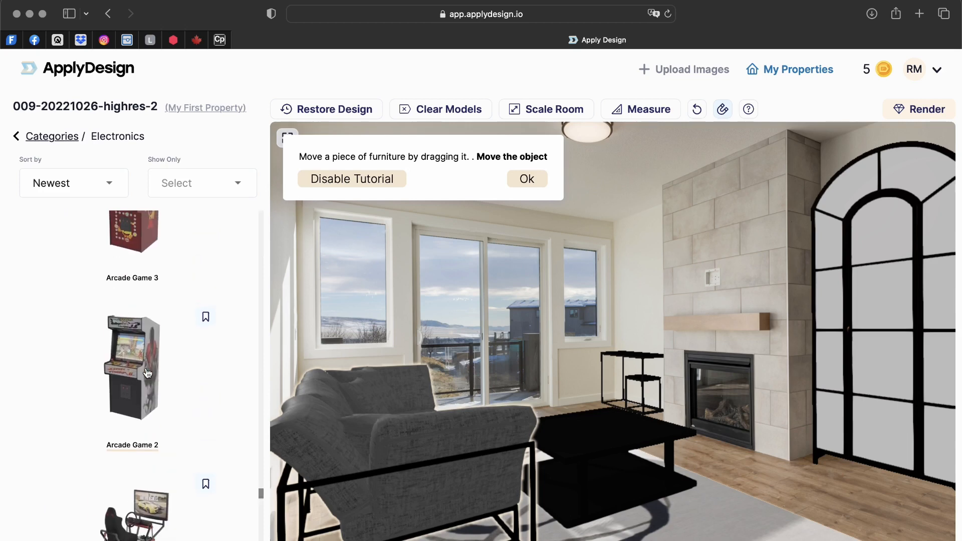
scroll(147, 372, down, 10)
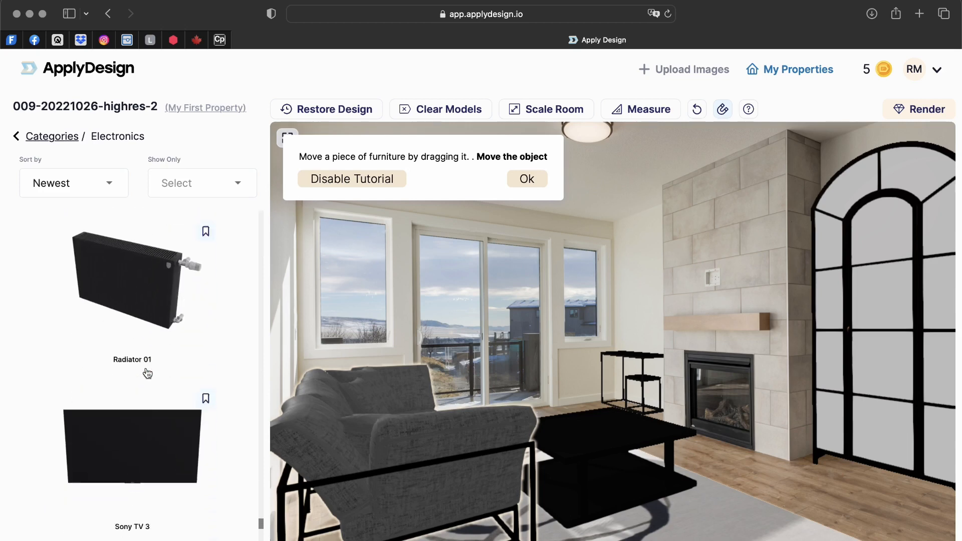
scroll(147, 373, up, 7)
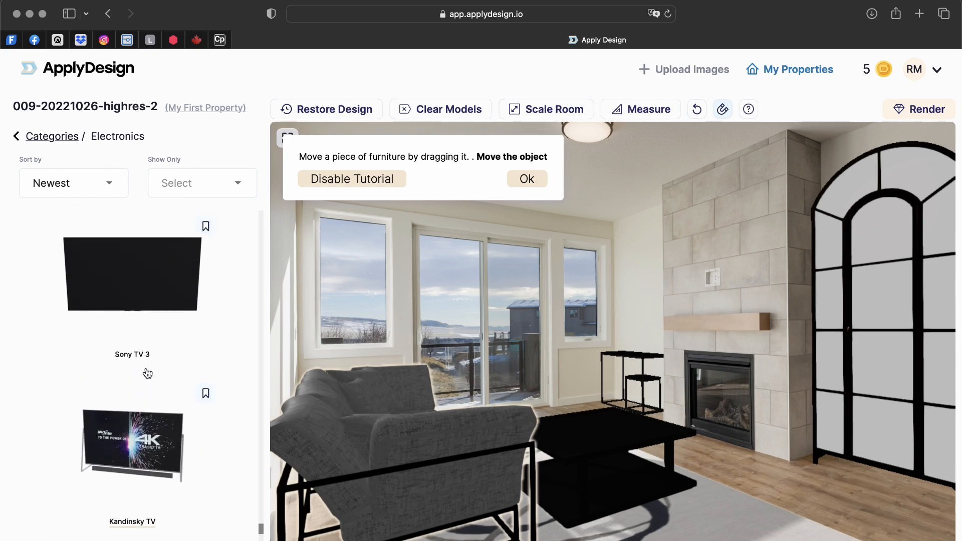
click(138, 383)
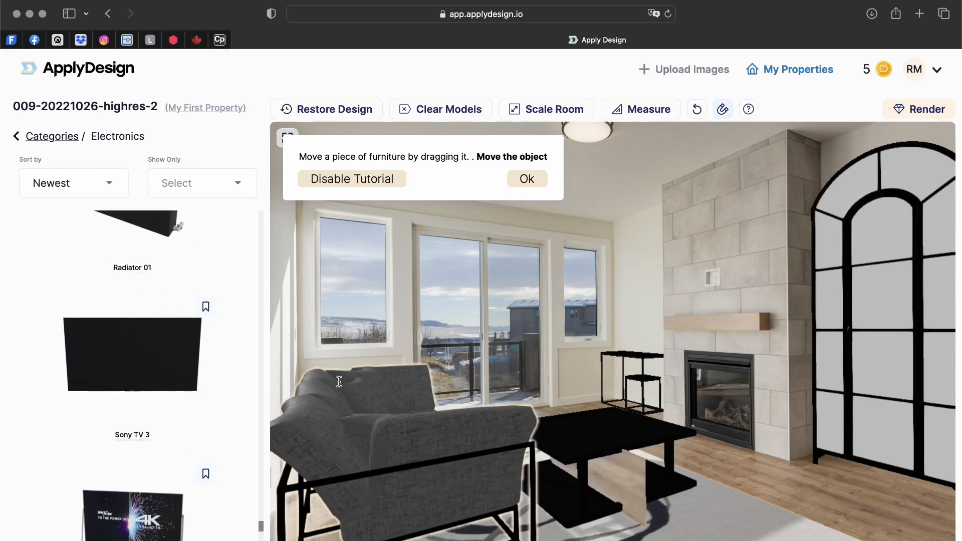
drag(503, 340, 715, 270)
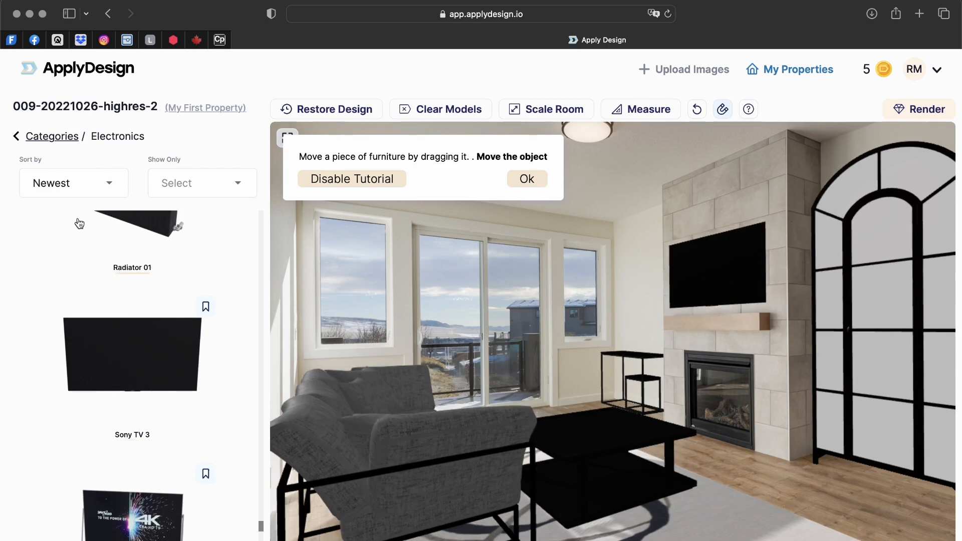
Add Metro Plant 1 from the Plants category and lower it to floor level by the sofa near the left window.
click(45, 138)
click(44, 325)
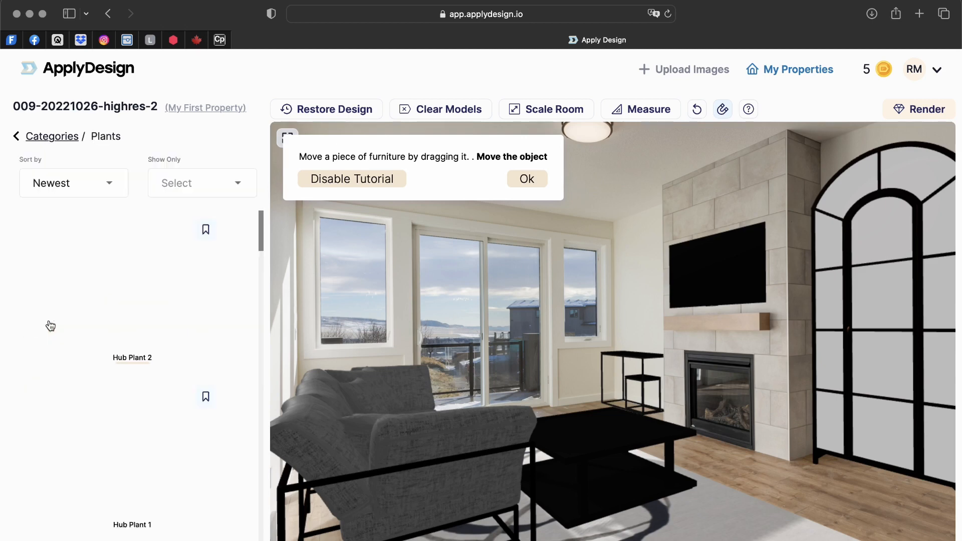
scroll(178, 337, down, 4)
scroll(179, 334, down, 4)
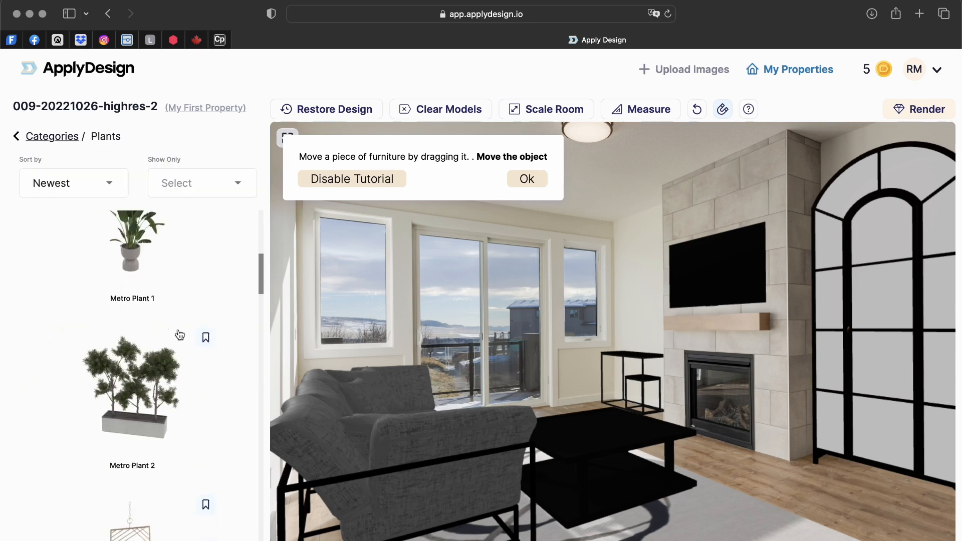
click(136, 263)
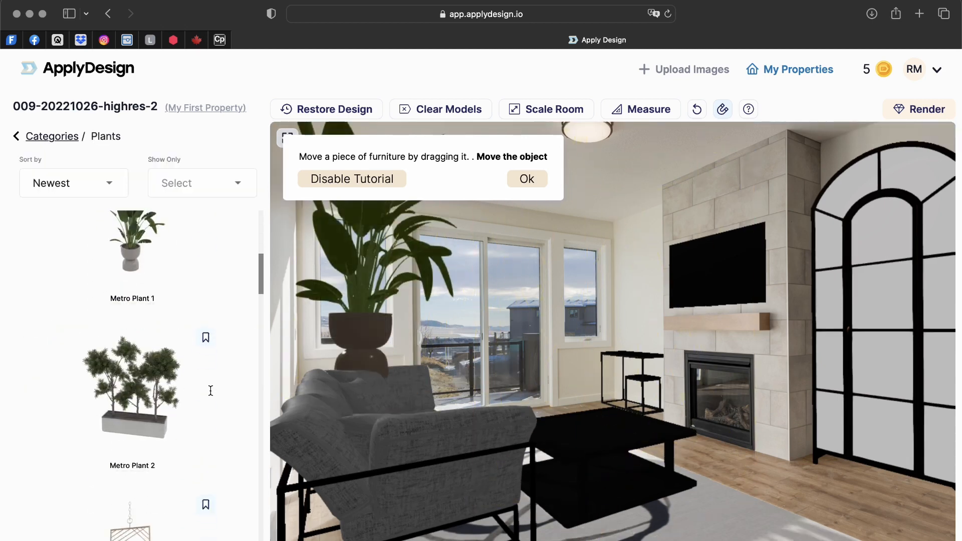
drag(369, 327, 349, 353)
click(349, 353)
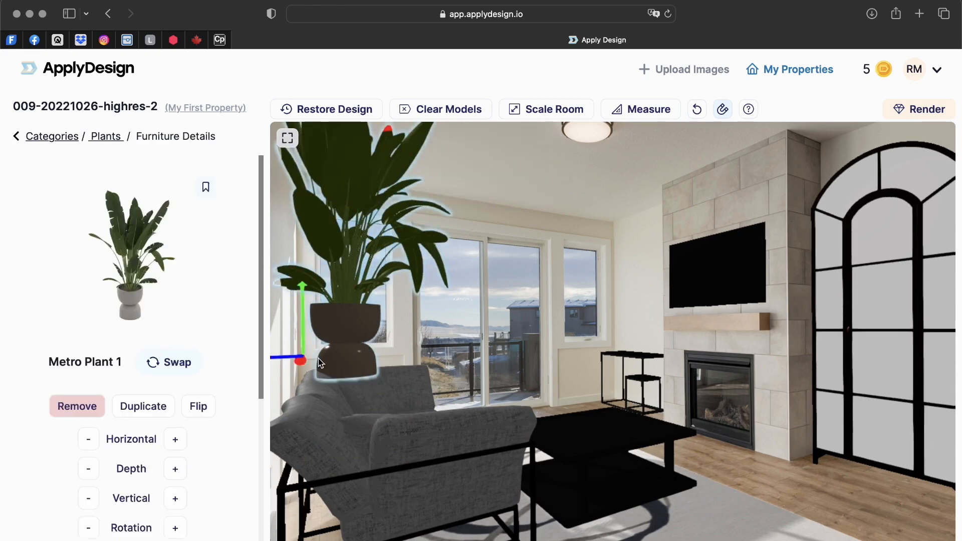
drag(302, 294, 302, 440)
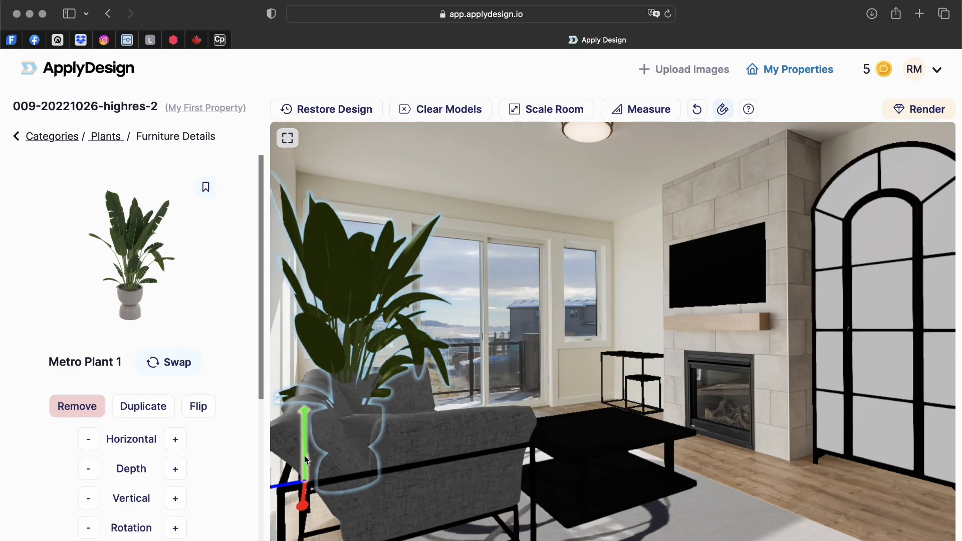
mouse_move(305, 456)
mouse_down()
mouse_move(304, 436)
mouse_move(304, 464)
mouse_up()
Scale Metro Plant 1 down in several increments so it suits the sofa's height.
click(88, 540)
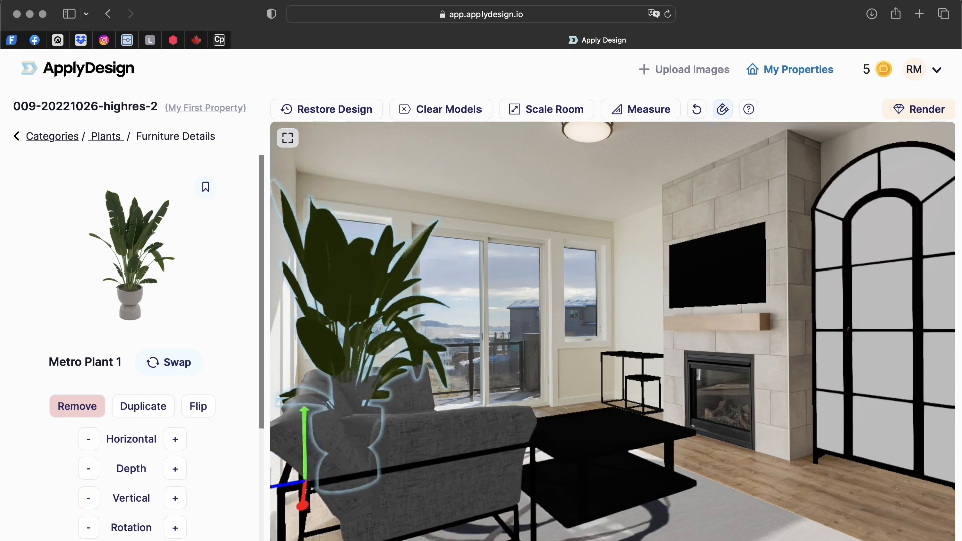
click(89, 540)
click(89, 540)
click(89, 540)
click(89, 540)
click(89, 540)
click(89, 540)
click(89, 540)
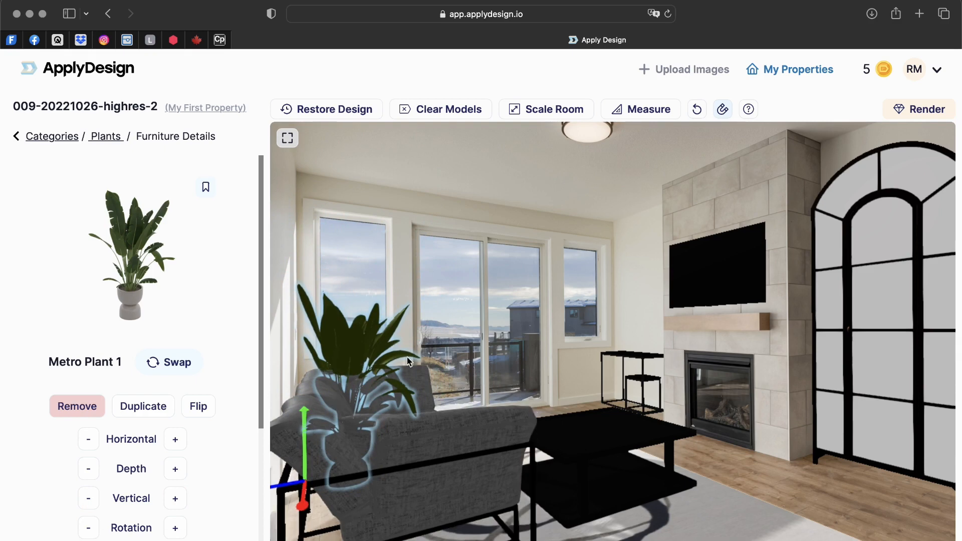
Return to the furniture categories and remove Metro Plant 1 from the room.
click(37, 134)
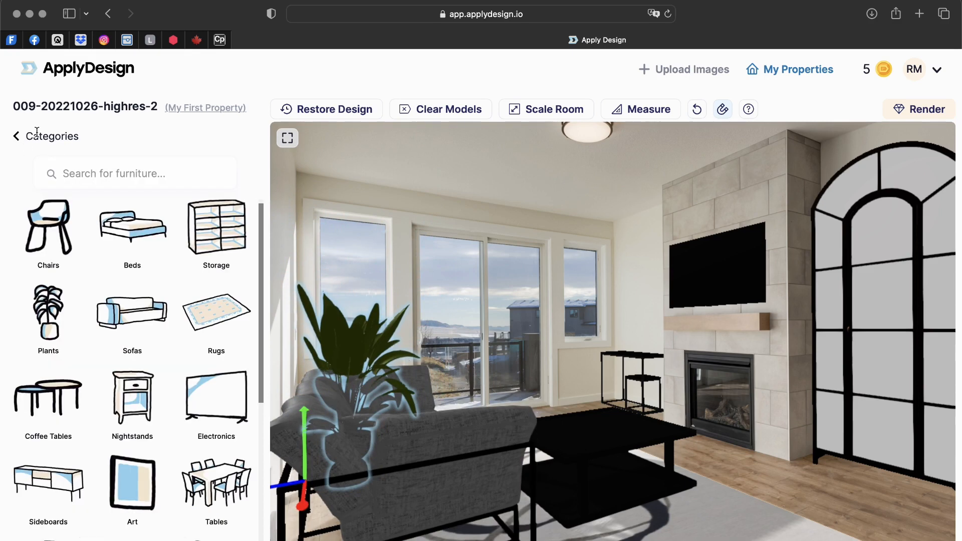
click(358, 345)
click(344, 331)
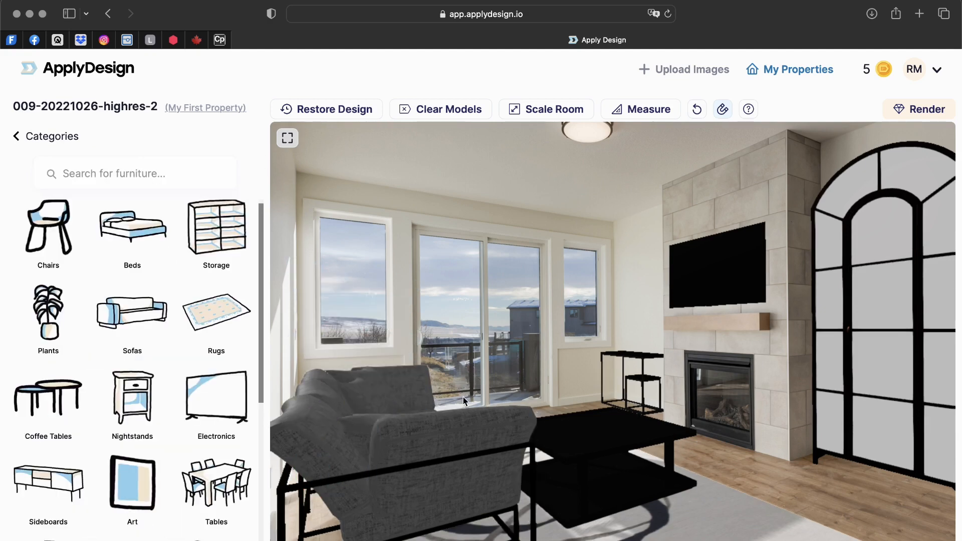
Add Hanging Plants 02 from the Plants category and hang it from the ceiling in front of the left window.
scroll(148, 353, down, 8)
scroll(150, 353, up, 9)
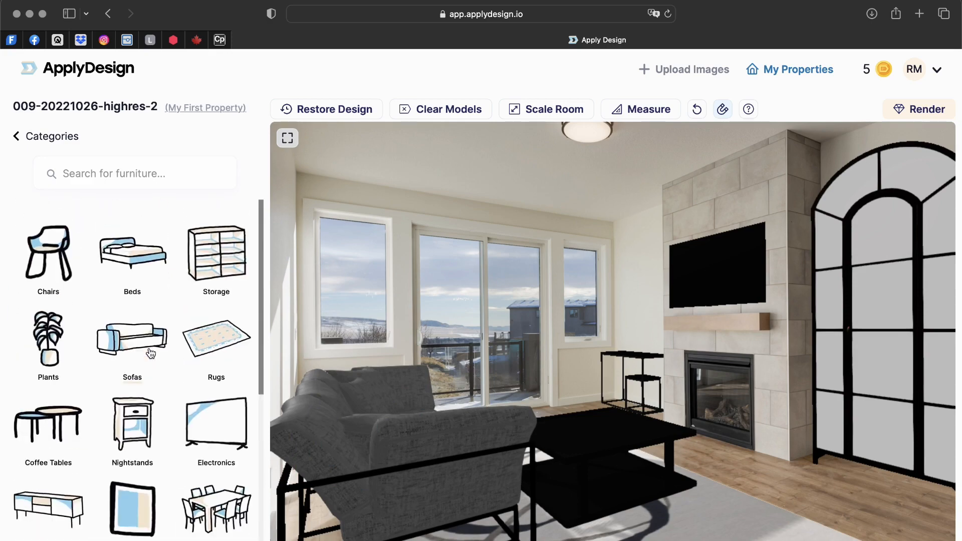
click(50, 338)
scroll(173, 361, down, 6)
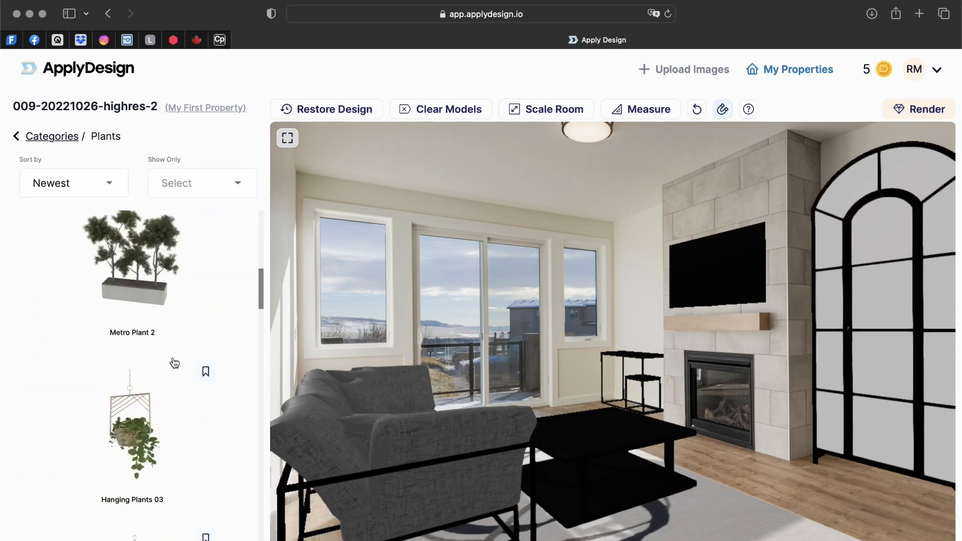
scroll(174, 362, down, 10)
scroll(174, 363, up, 8)
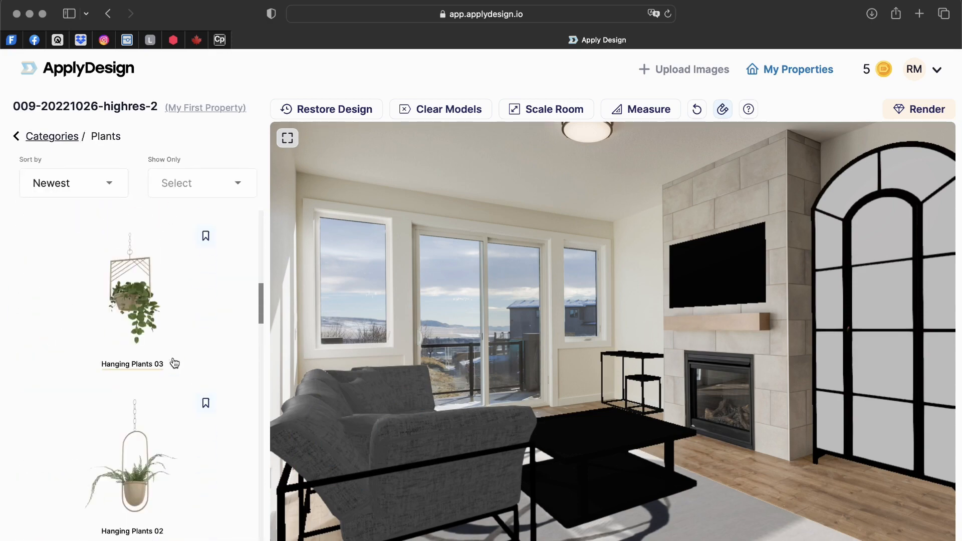
scroll(175, 362, down, 2)
click(134, 430)
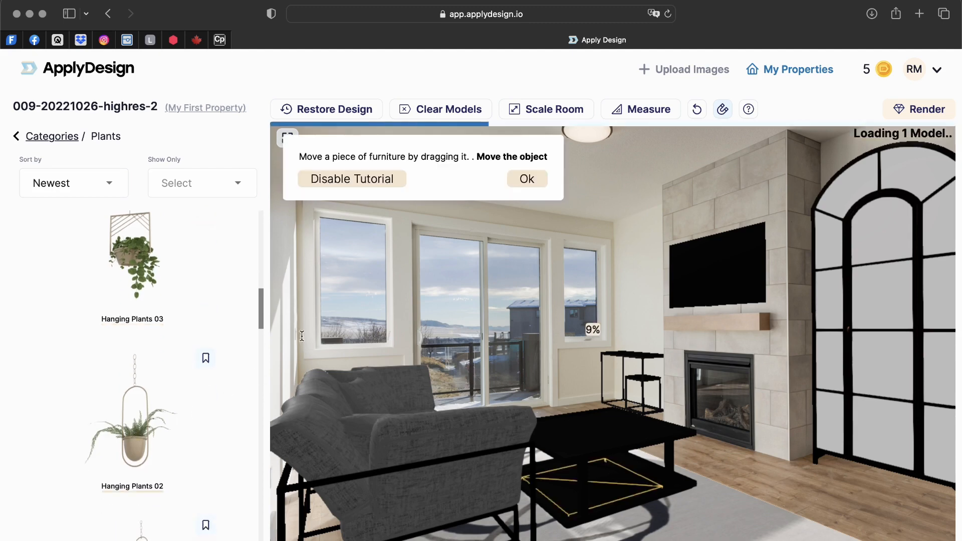
drag(301, 336, 398, 186)
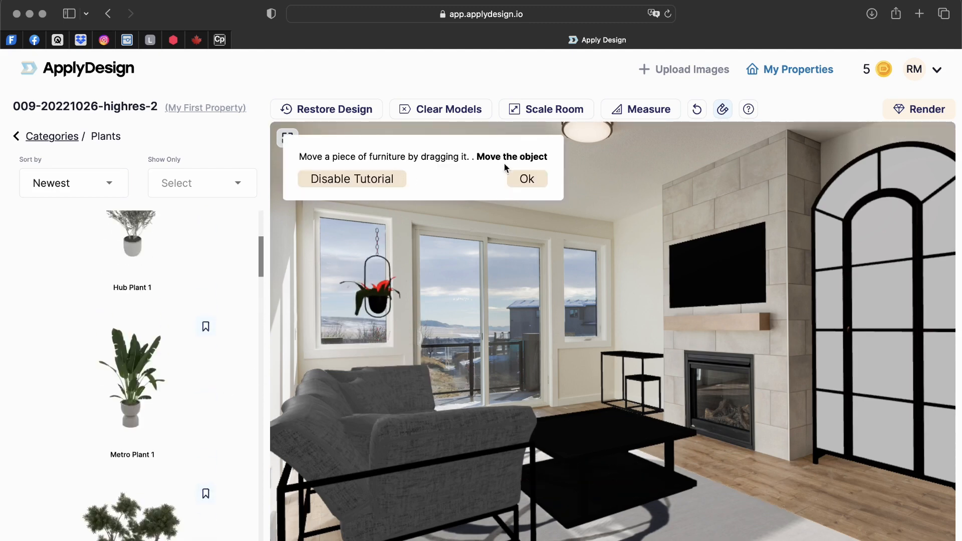
click(526, 179)
drag(375, 281, 359, 145)
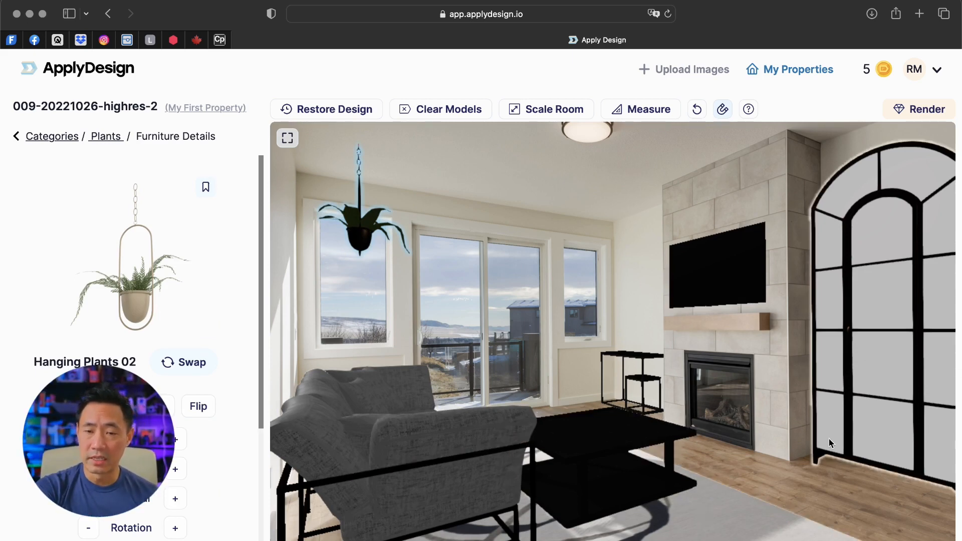
Render the staged room with the default render settings and return to the editor.
click(929, 113)
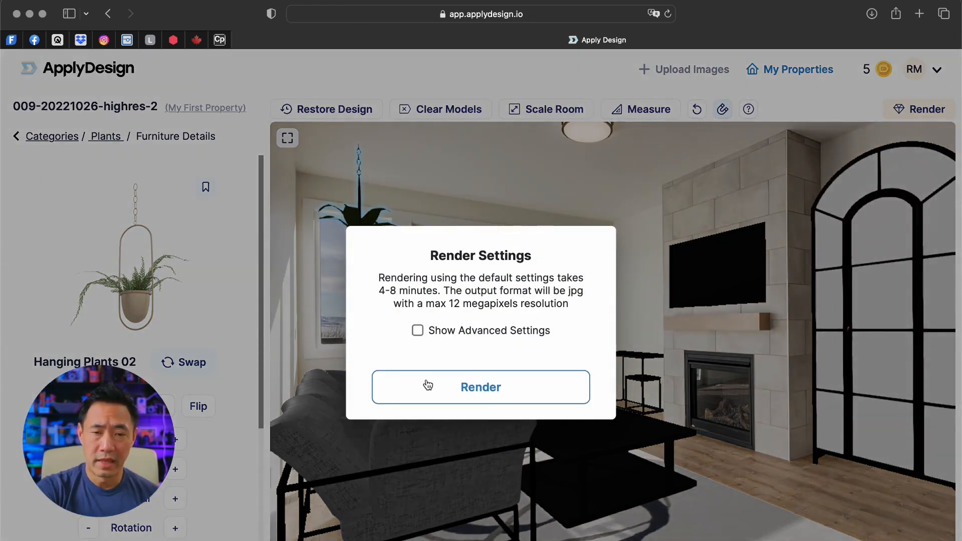
click(584, 396)
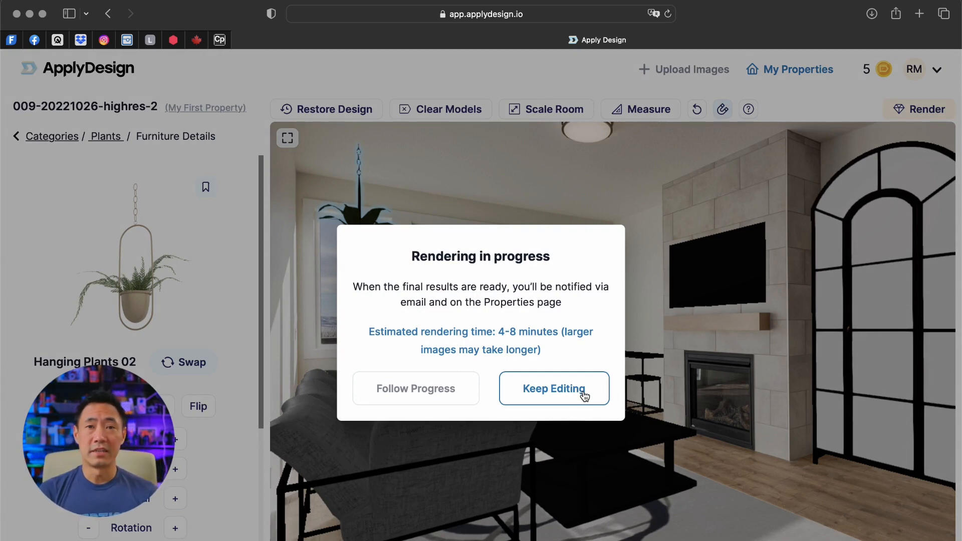
click(584, 396)
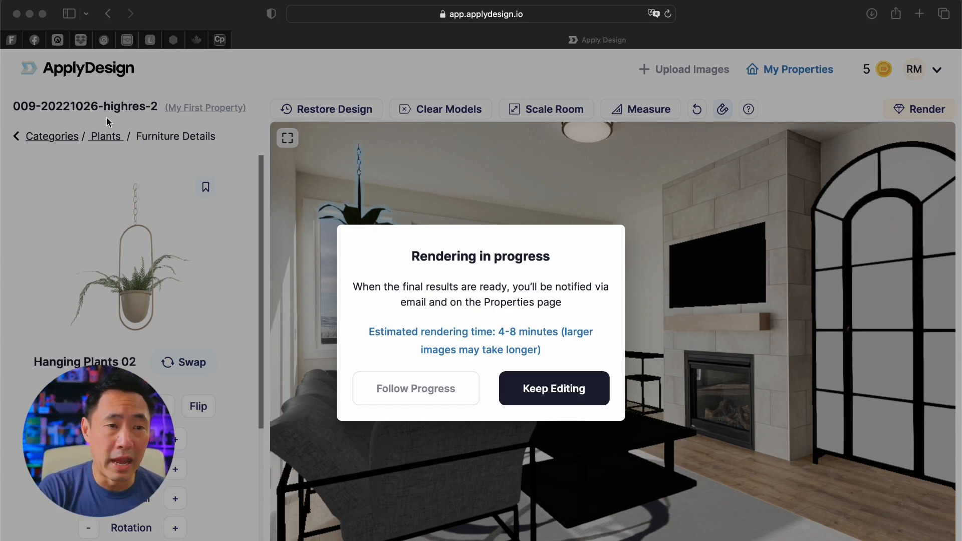
click(99, 100)
click(79, 75)
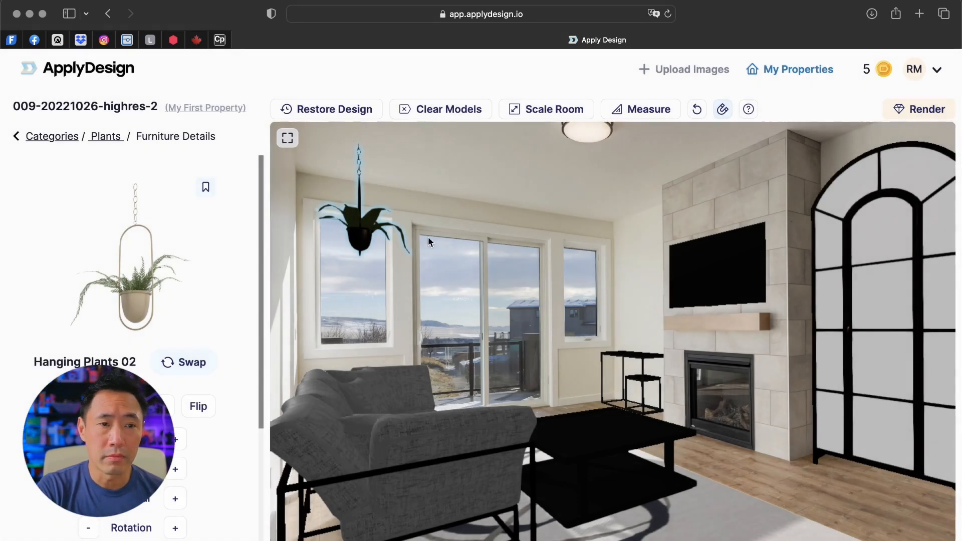
click(75, 76)
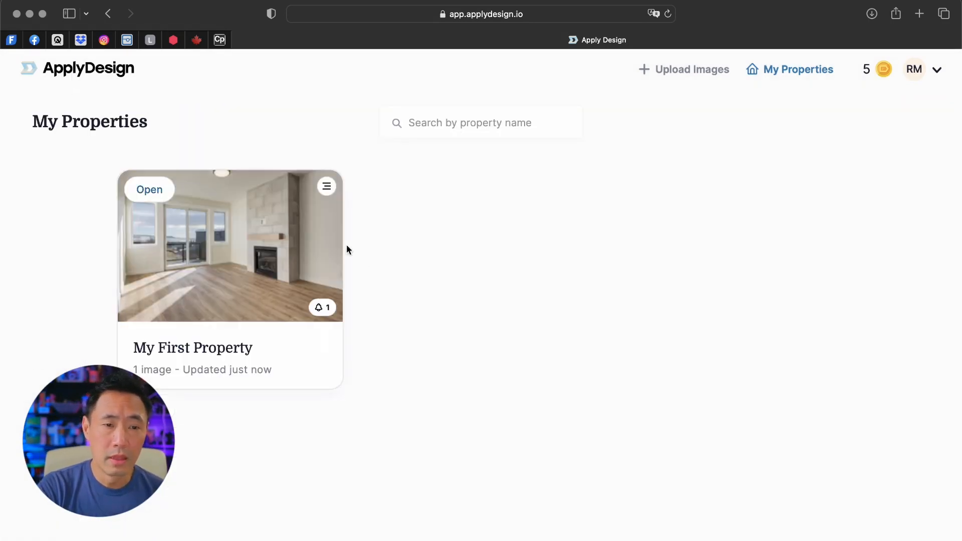
click(202, 324)
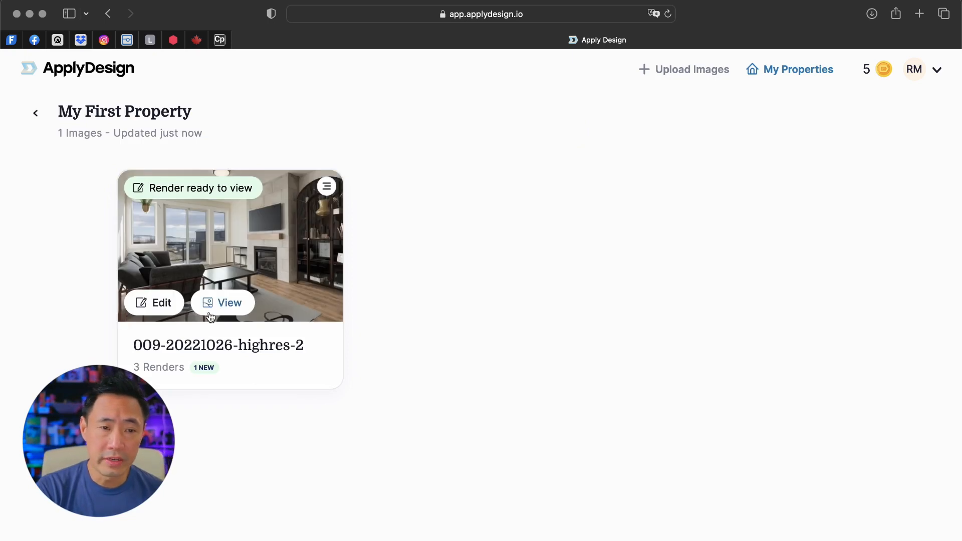
click(226, 302)
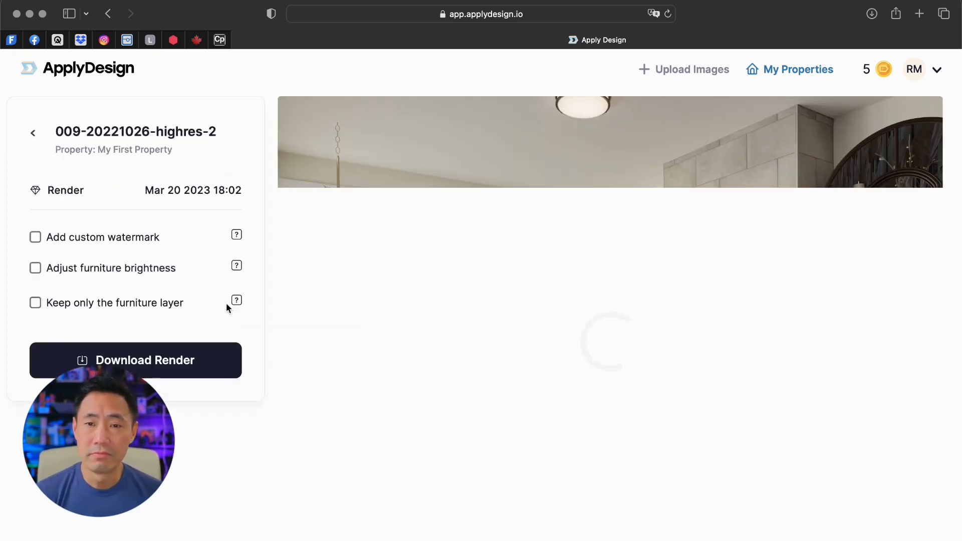